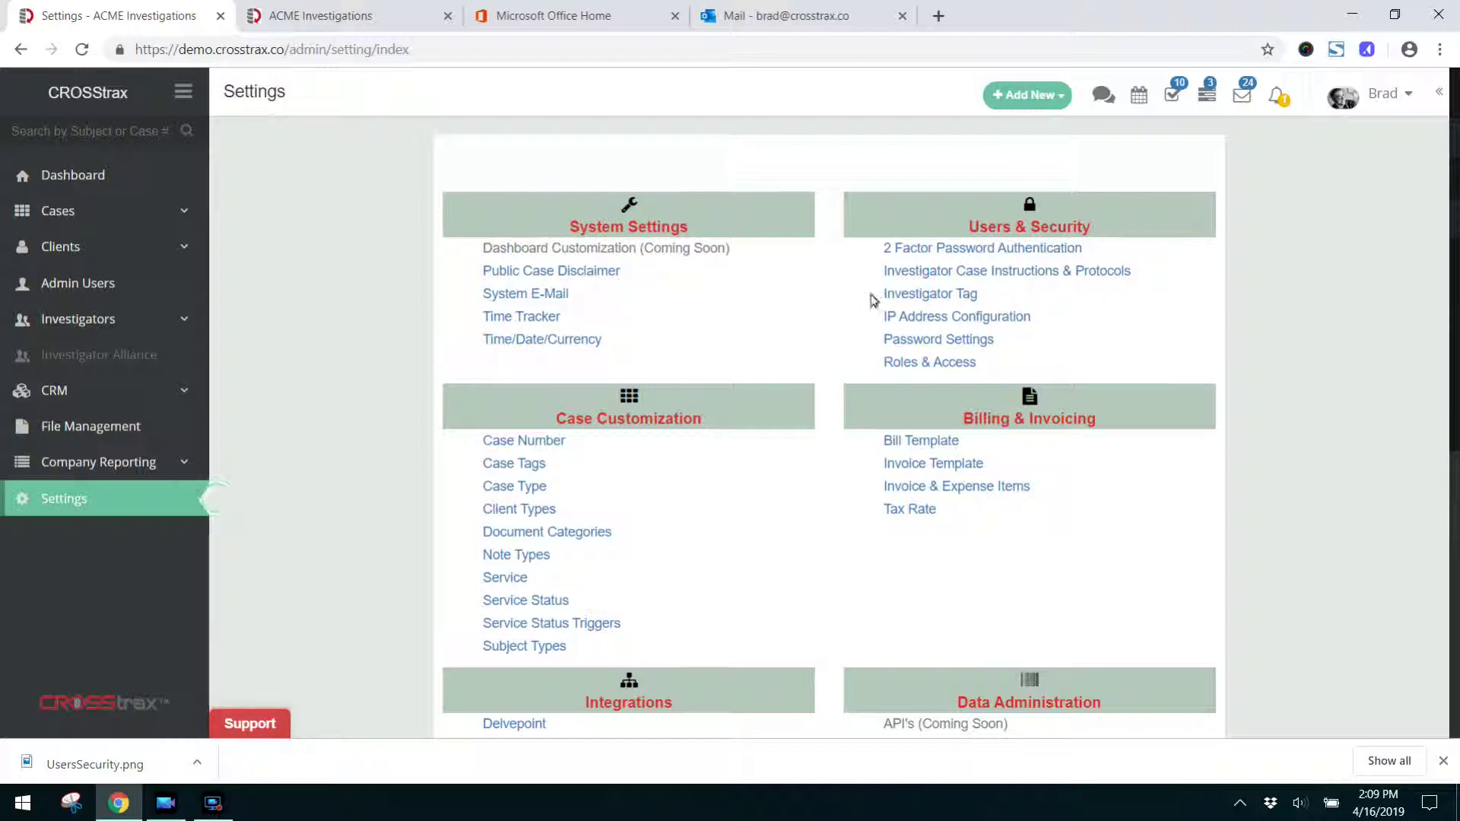
# Set Investigator Case Instructions & Protocols to Enable and save the setting
pyautogui.click(1095, 272)
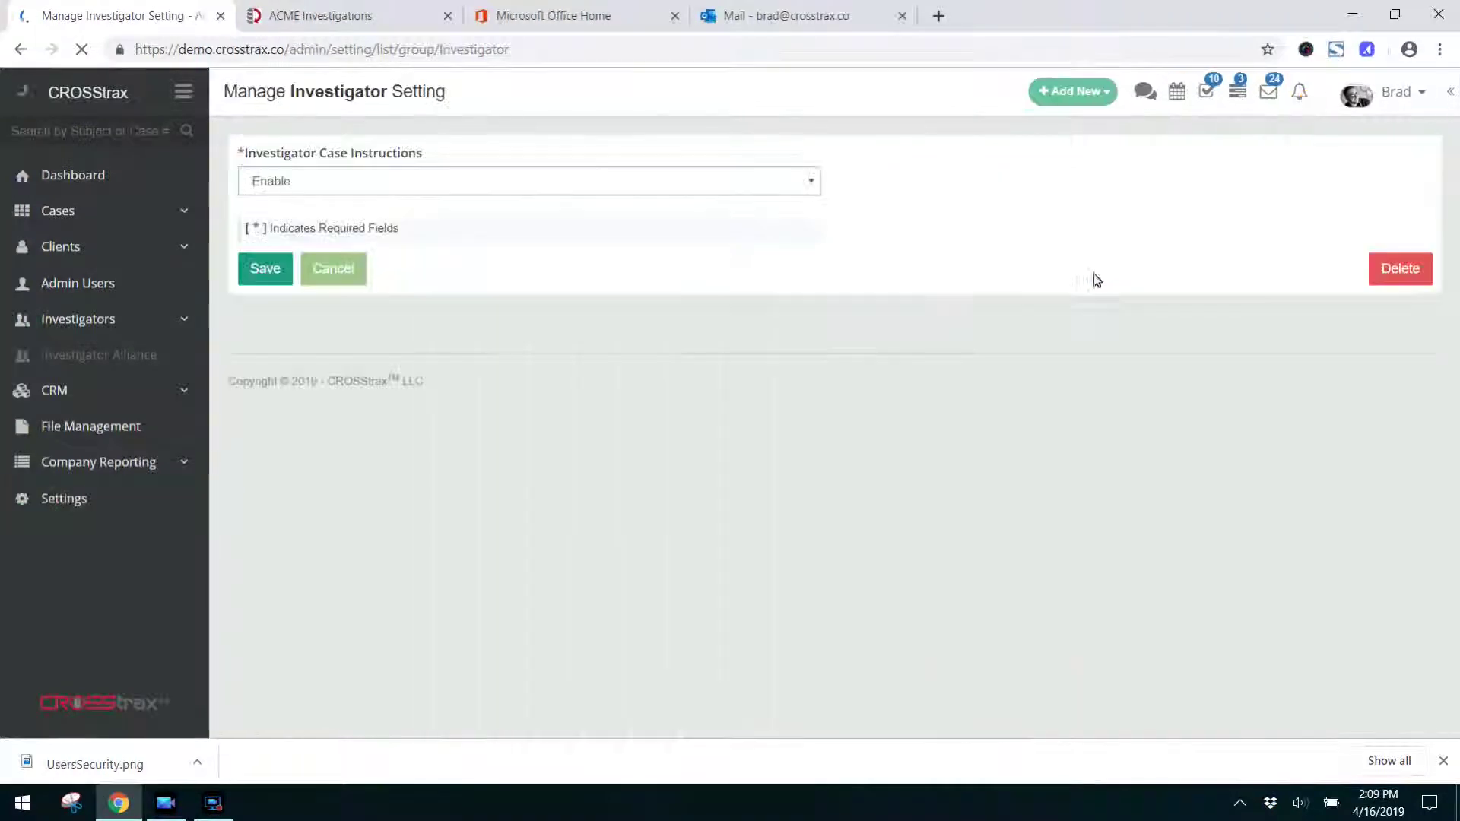
pyautogui.click(810, 182)
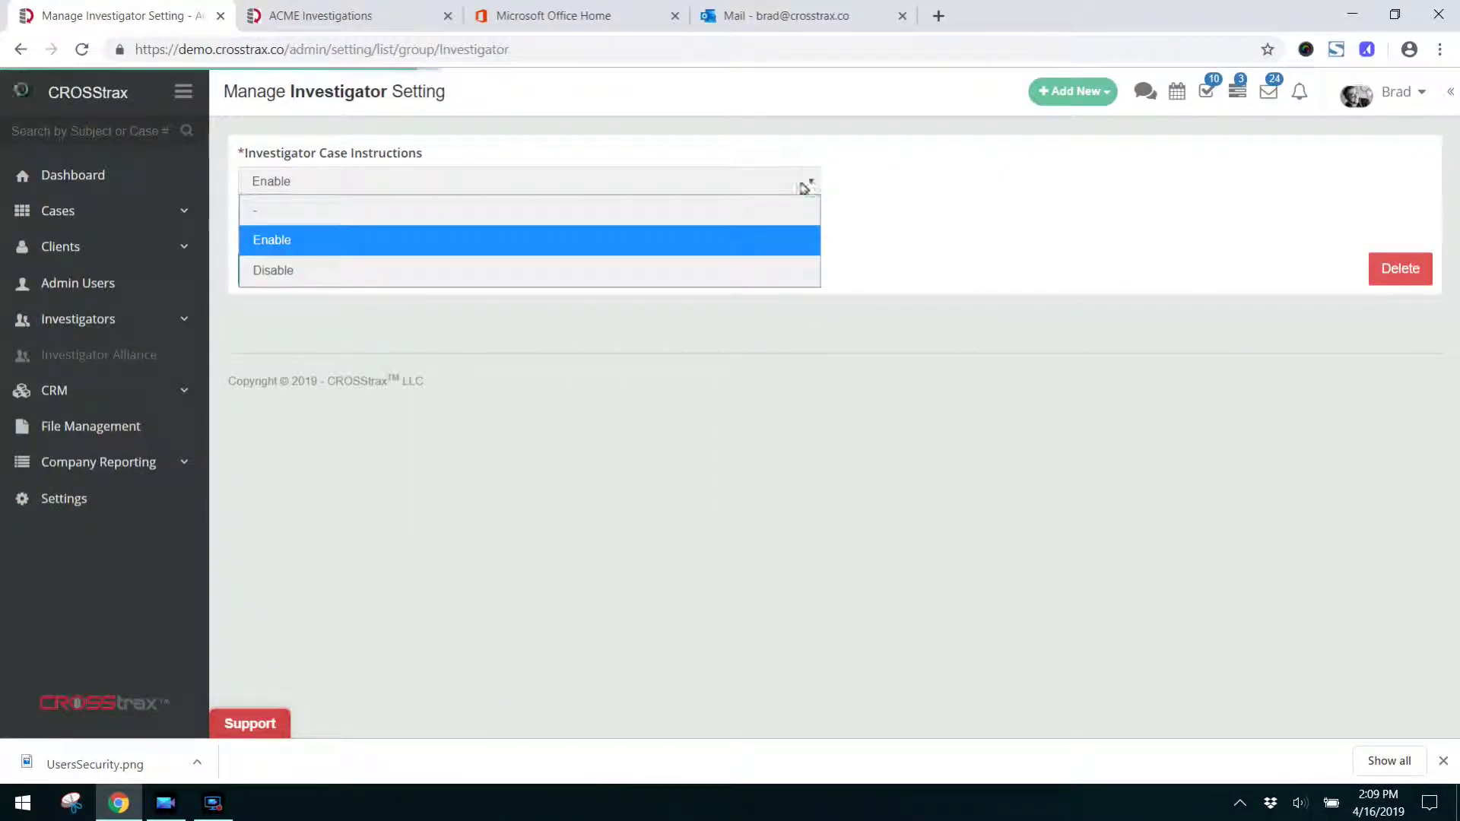
pyautogui.click(773, 241)
pyautogui.click(262, 277)
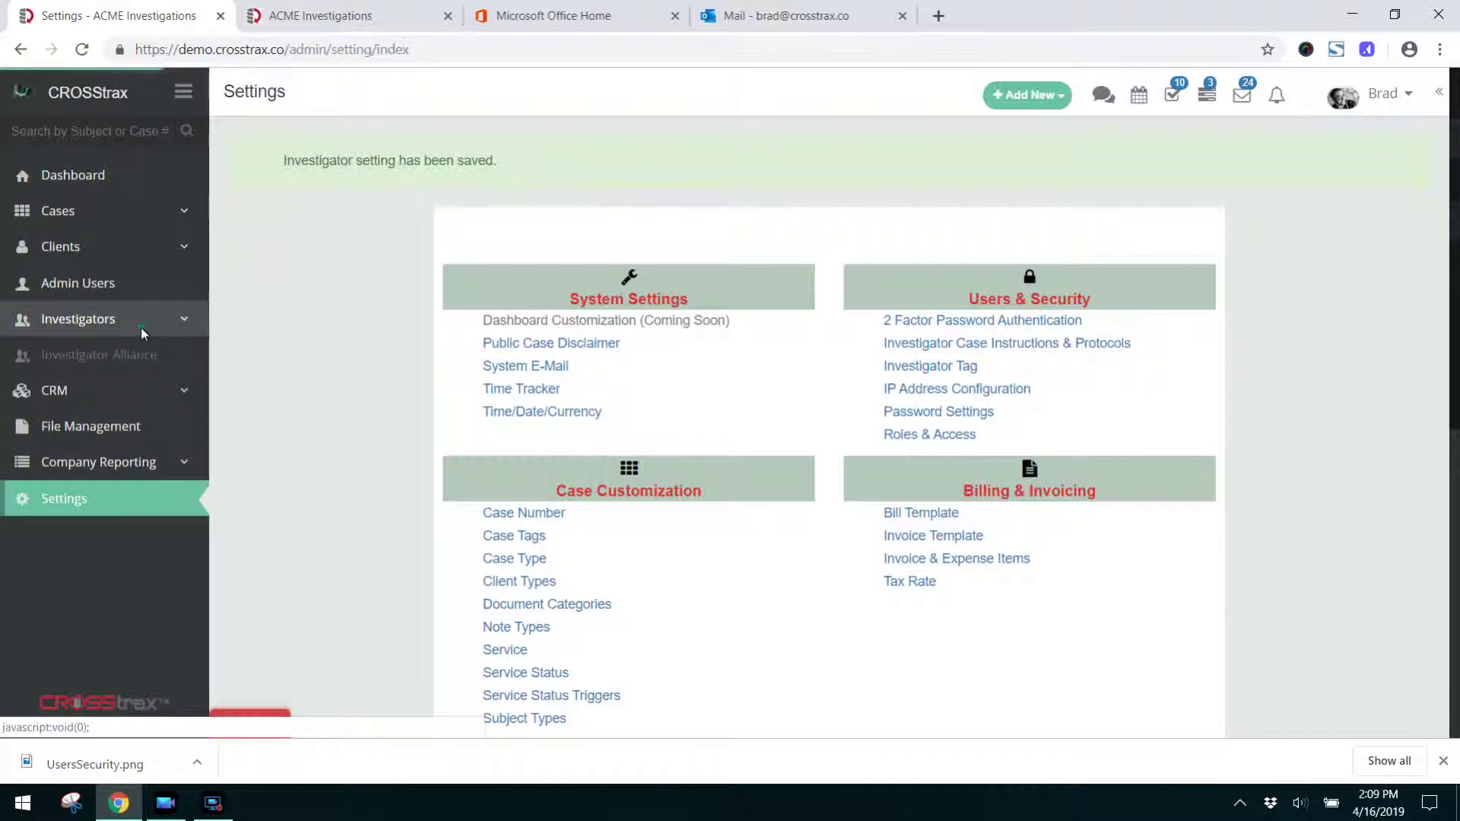
pyautogui.click(140, 327)
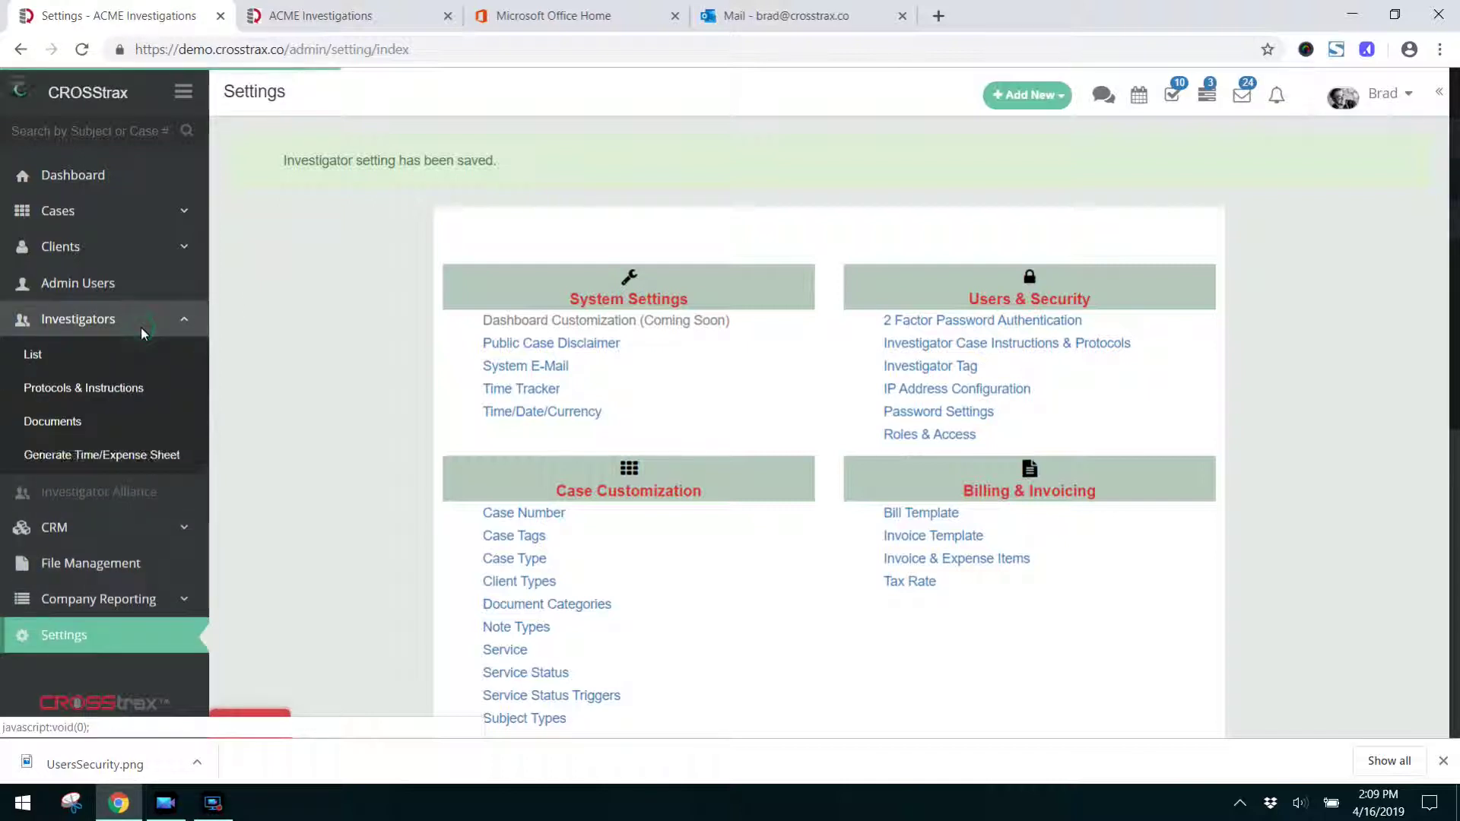
# Open Investigator Protocols & Instructions and review the ALL CASES bullets and EXPENSES overnight-travel text
pyautogui.click(125, 389)
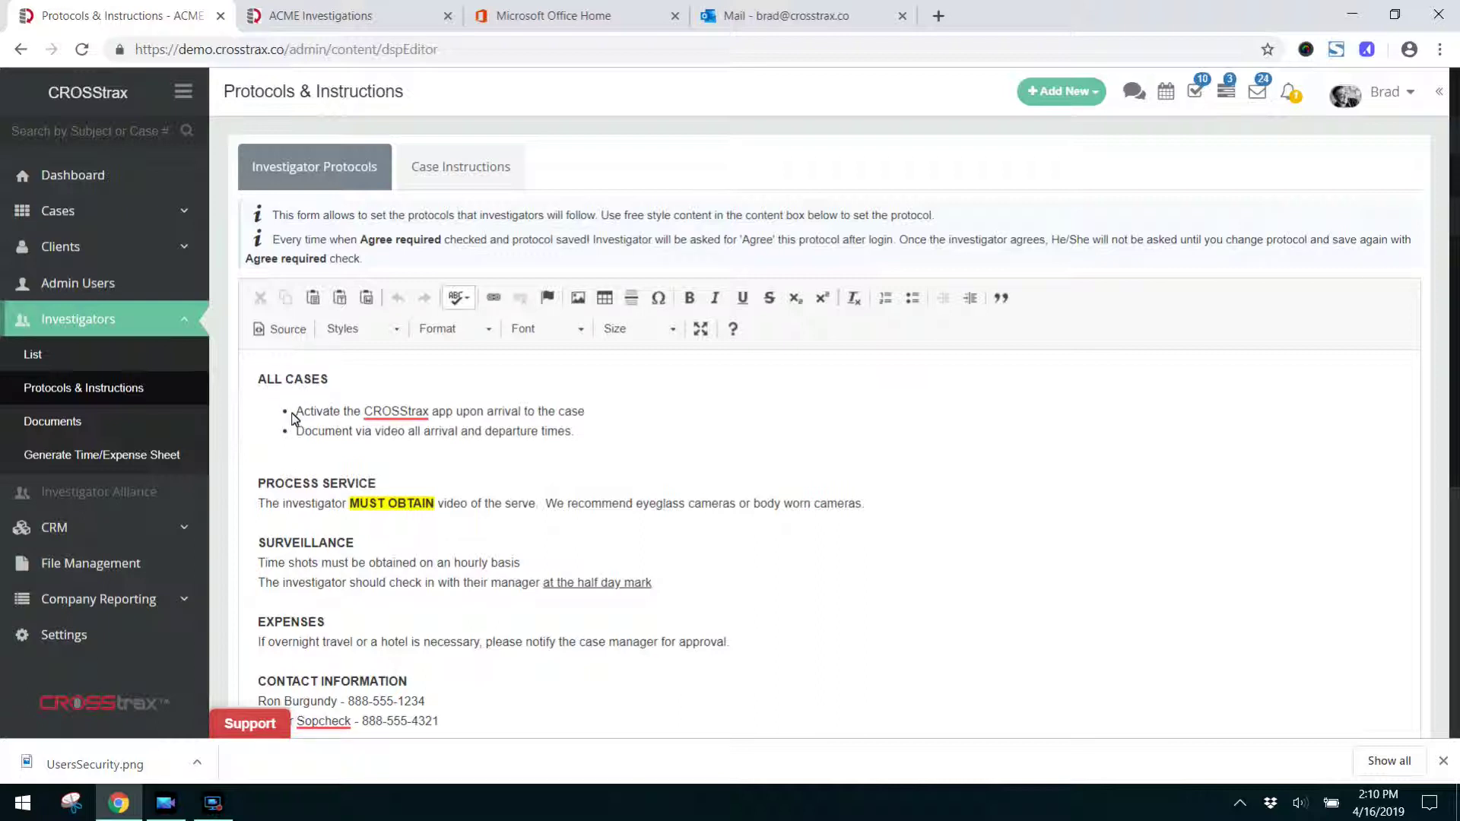
pyautogui.moveTo(295, 412); pyautogui.dragTo(608, 426)
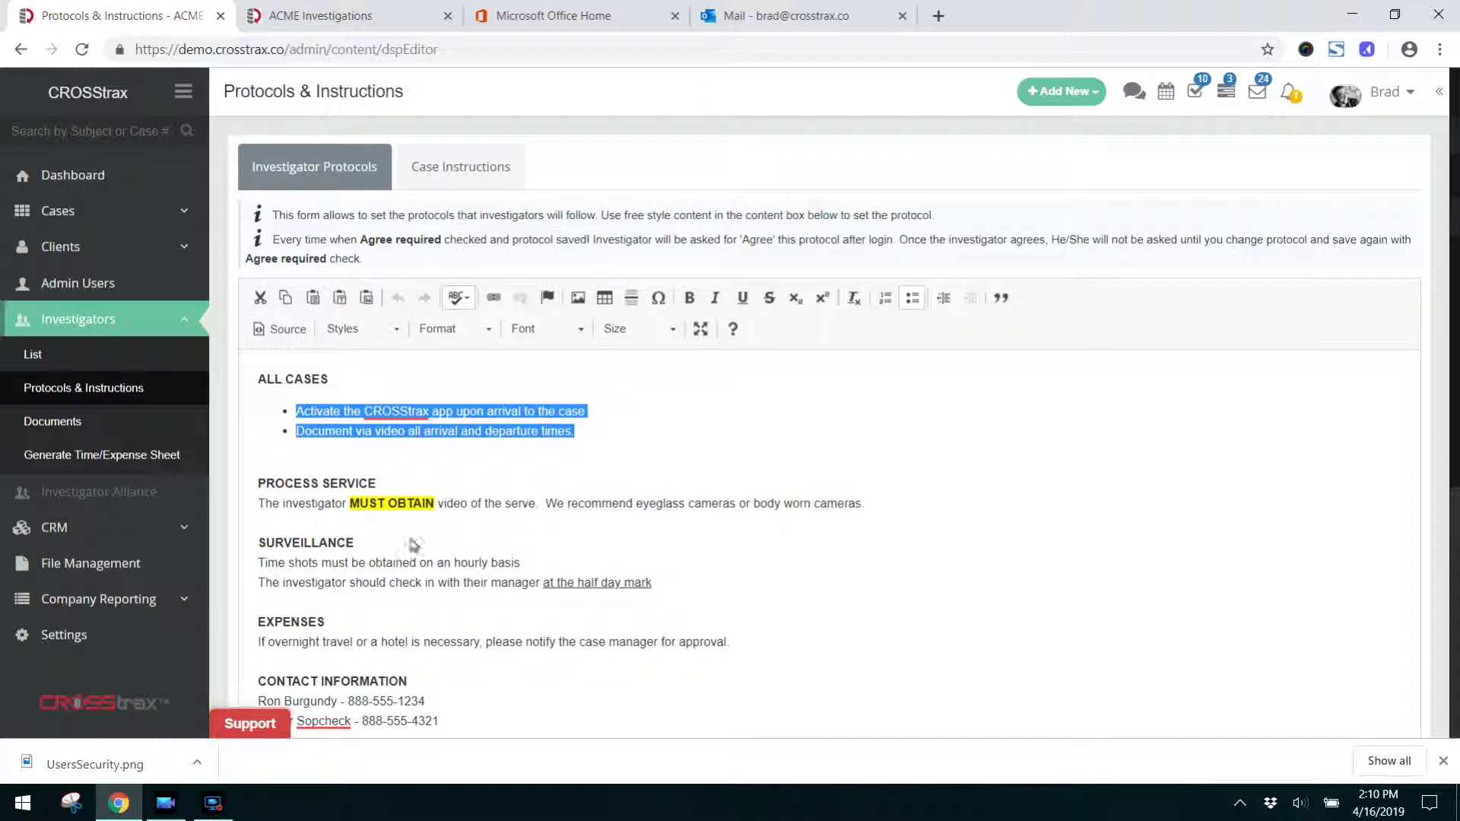
pyautogui.scroll(-1, 417, 545)
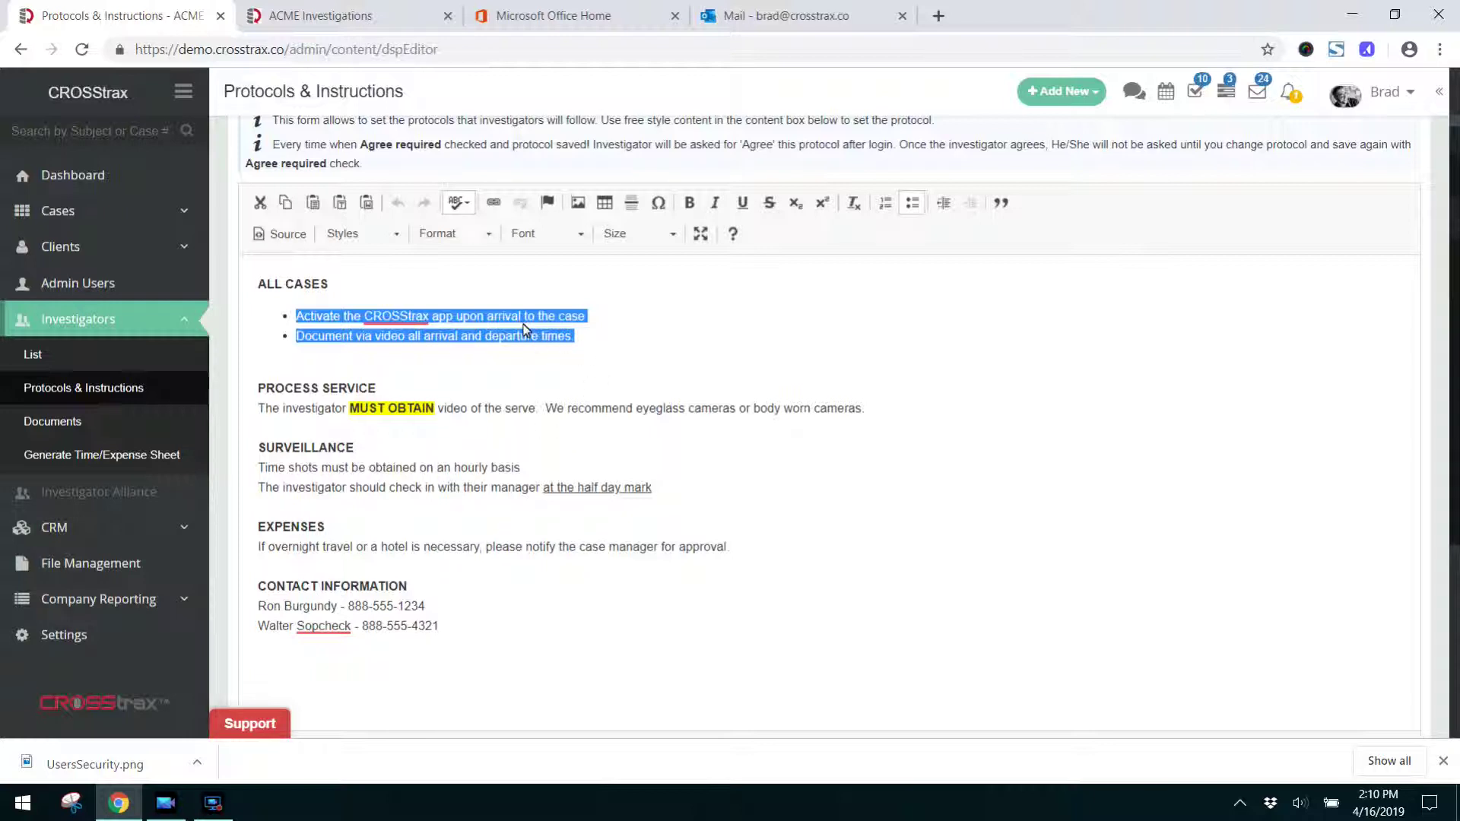
pyautogui.click(445, 328)
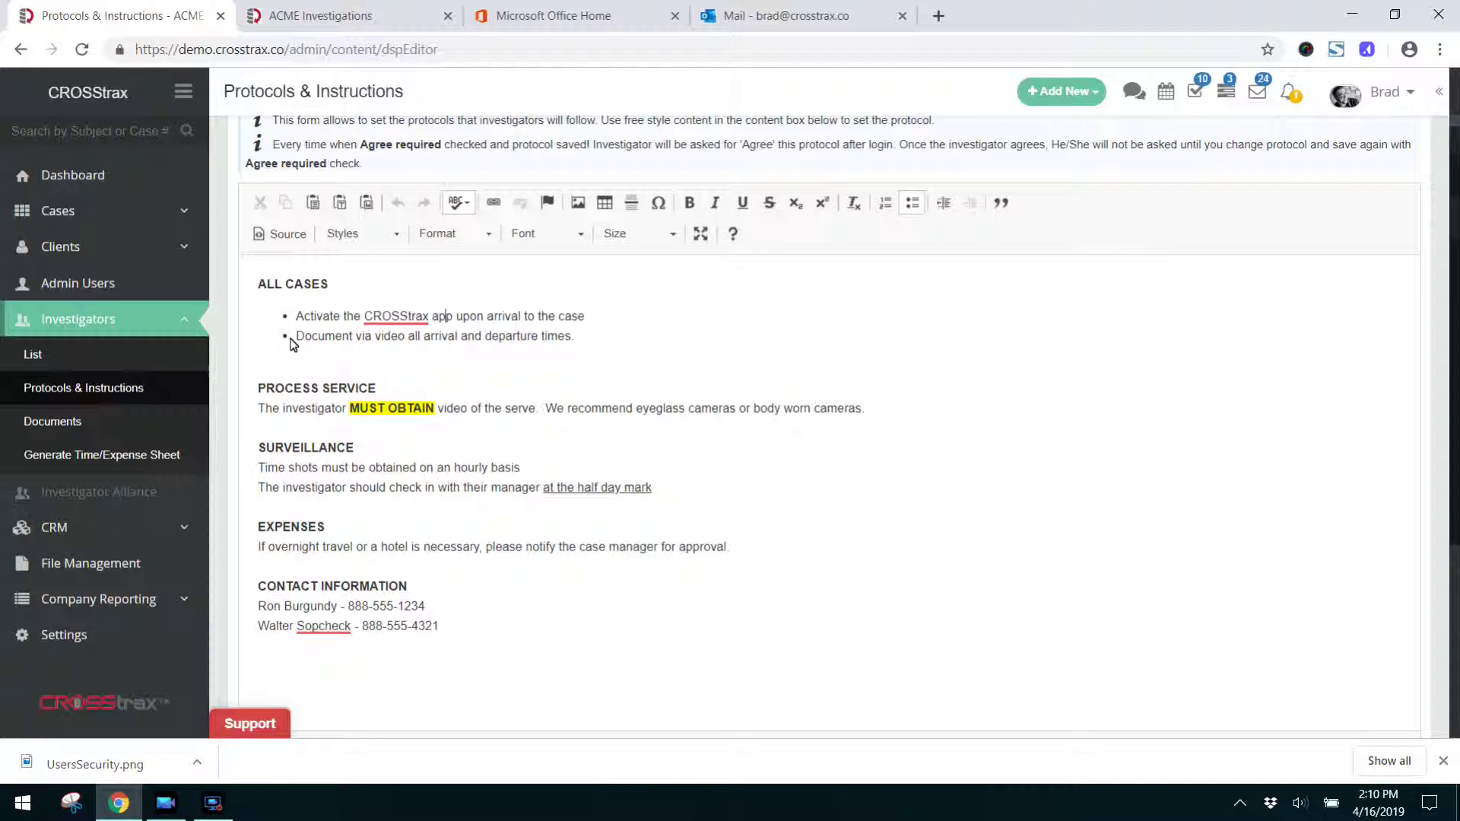
pyautogui.moveTo(288, 340); pyautogui.dragTo(676, 339)
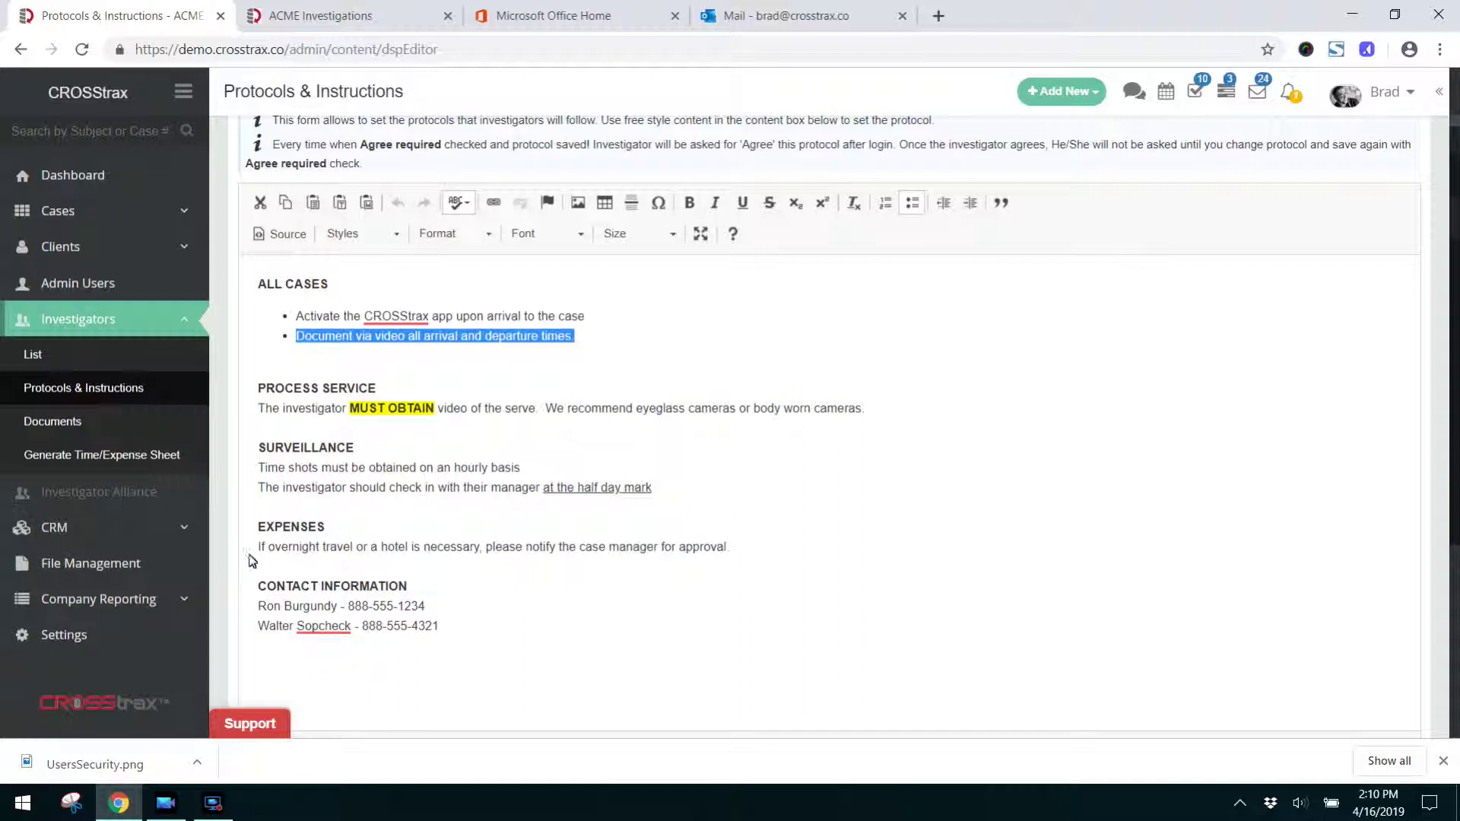
pyautogui.moveTo(258, 547); pyautogui.dragTo(762, 540)
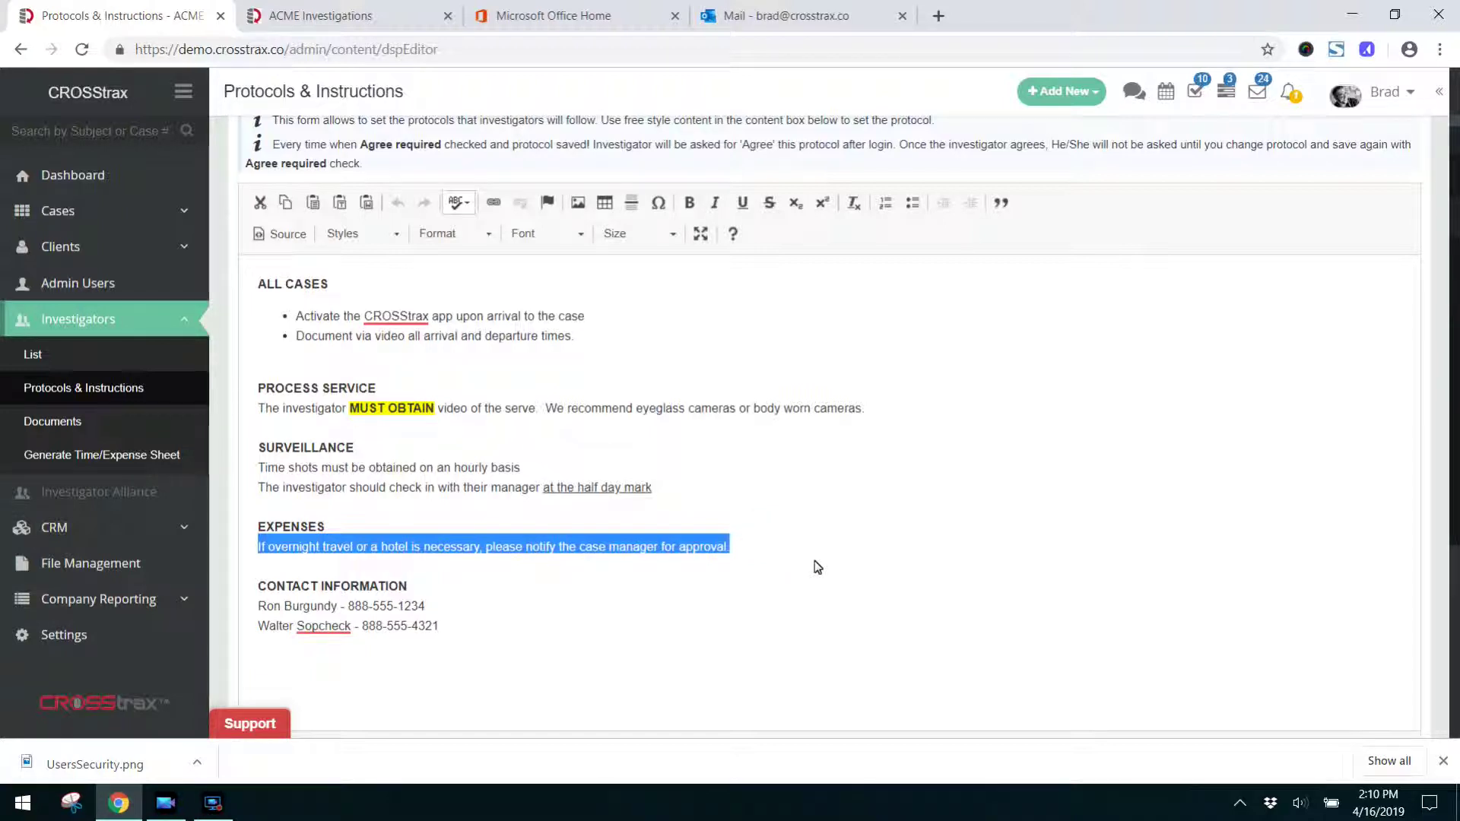
pyautogui.click(562, 487)
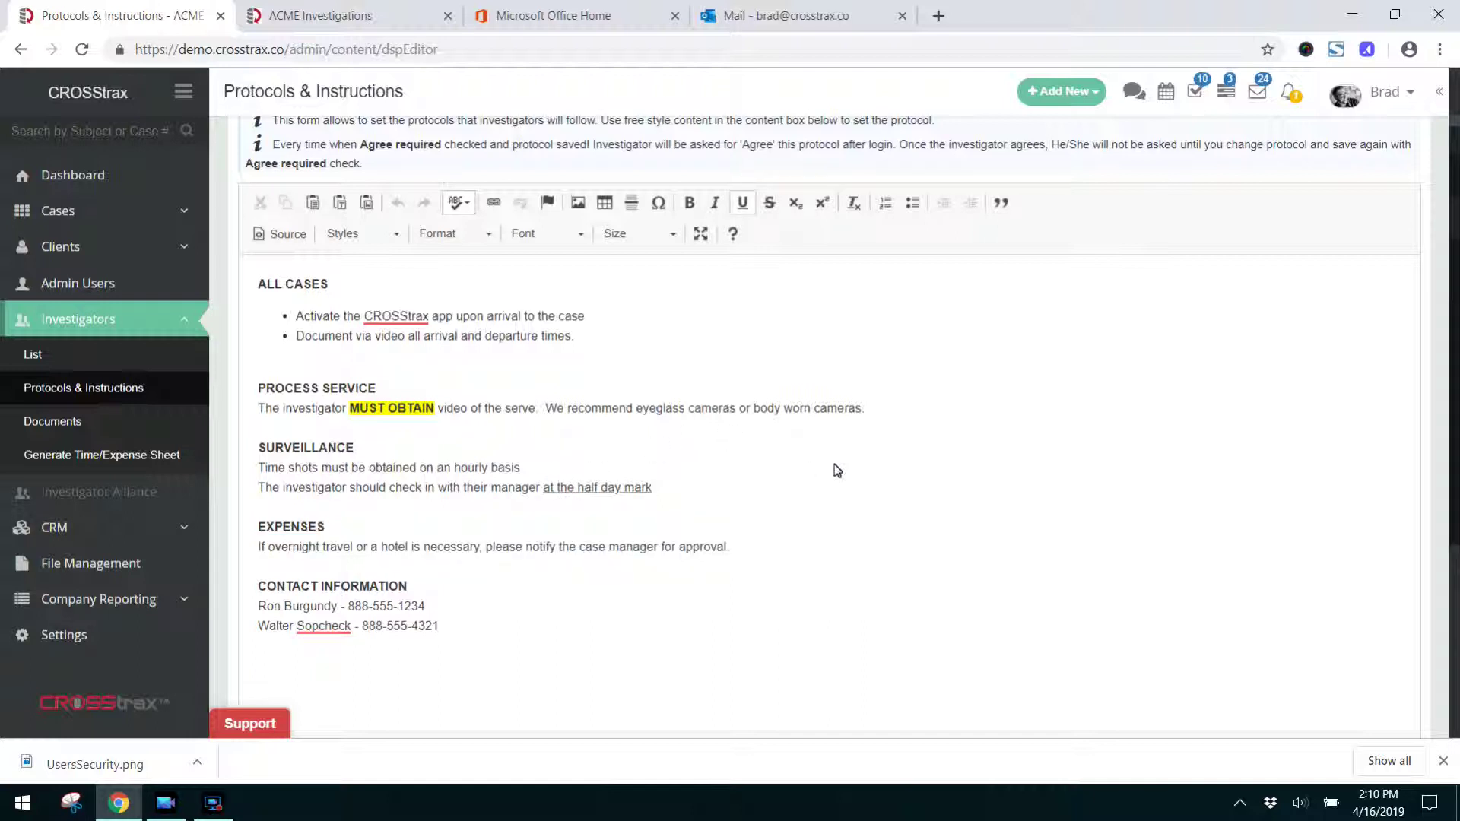
pyautogui.scroll(2, 836, 471)
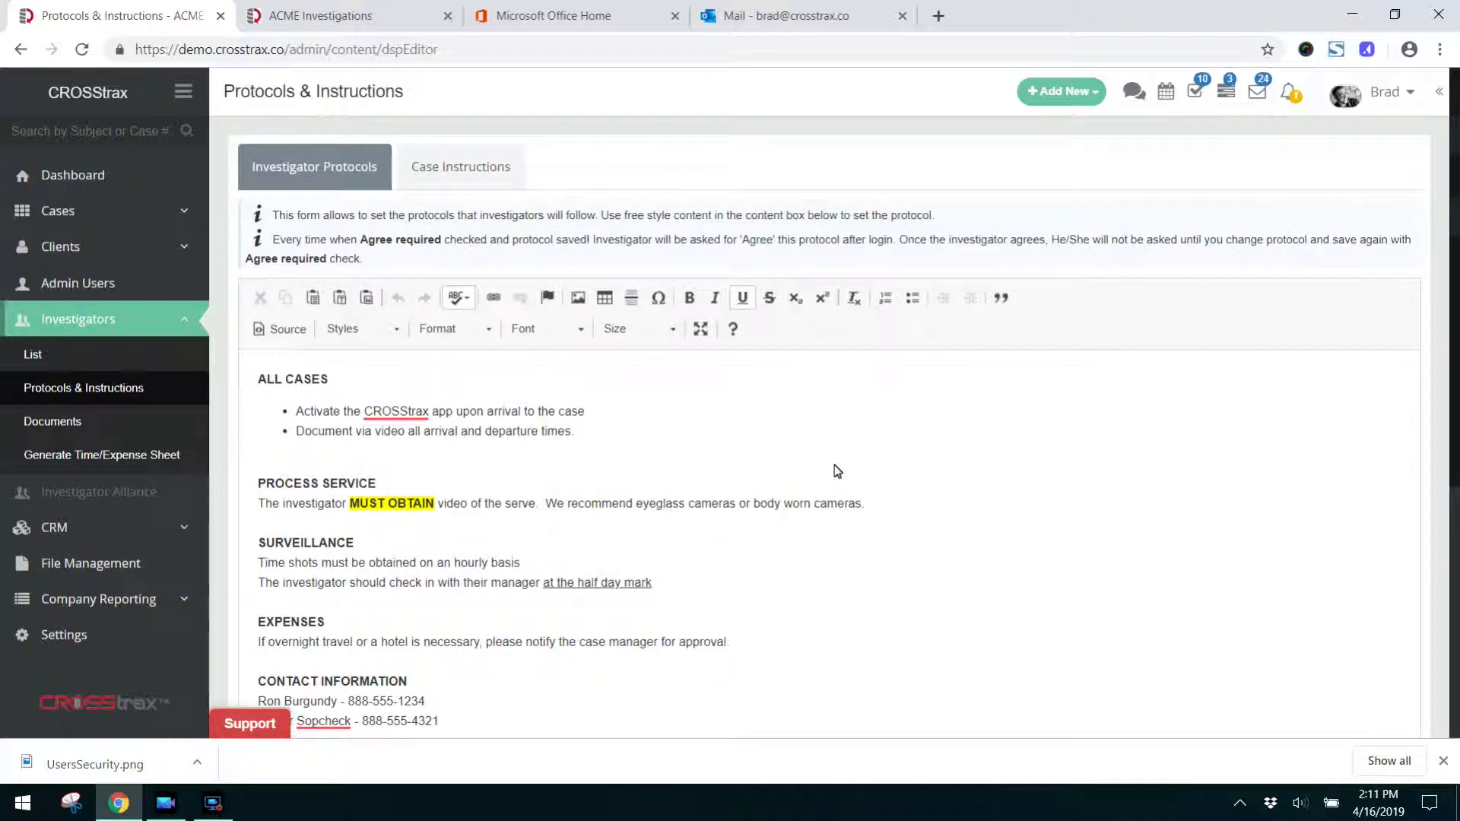
pyautogui.scroll(-4, 884, 476)
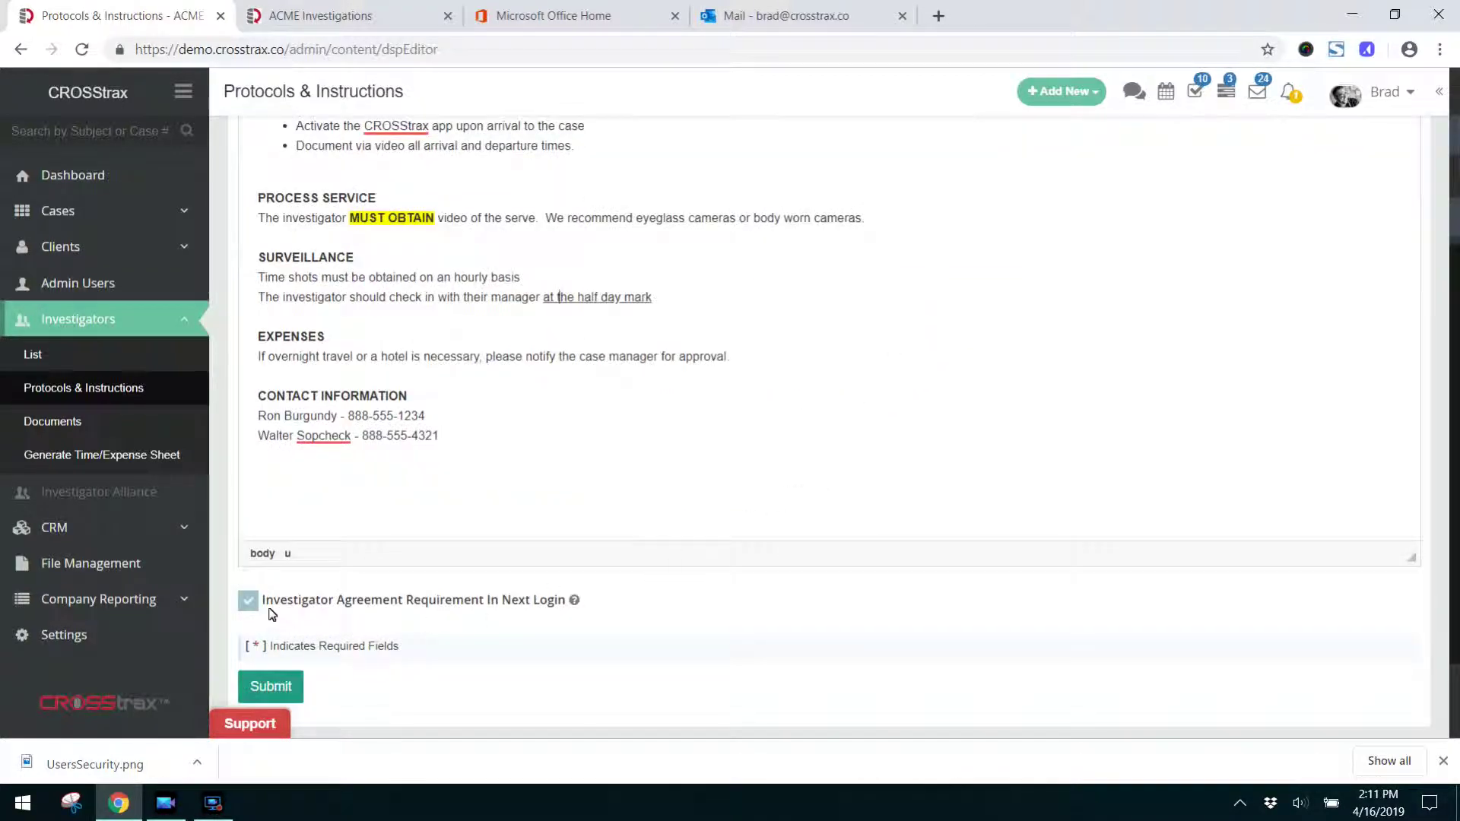
# Review the protocol text and the next-login agreement requirement wording in the editor
pyautogui.moveTo(265, 607); pyautogui.dragTo(582, 617)
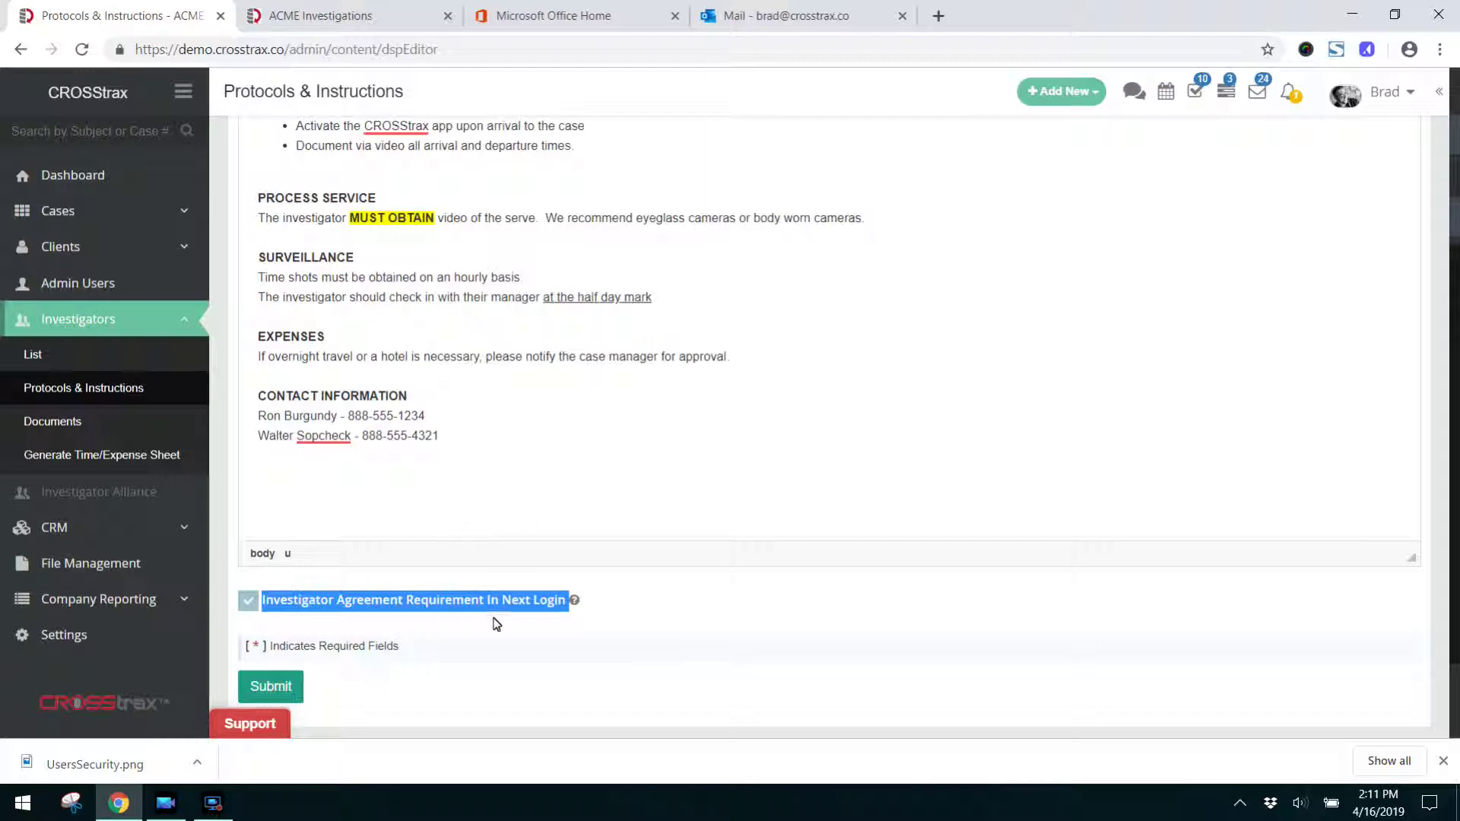
pyautogui.scroll(2, 629, 623)
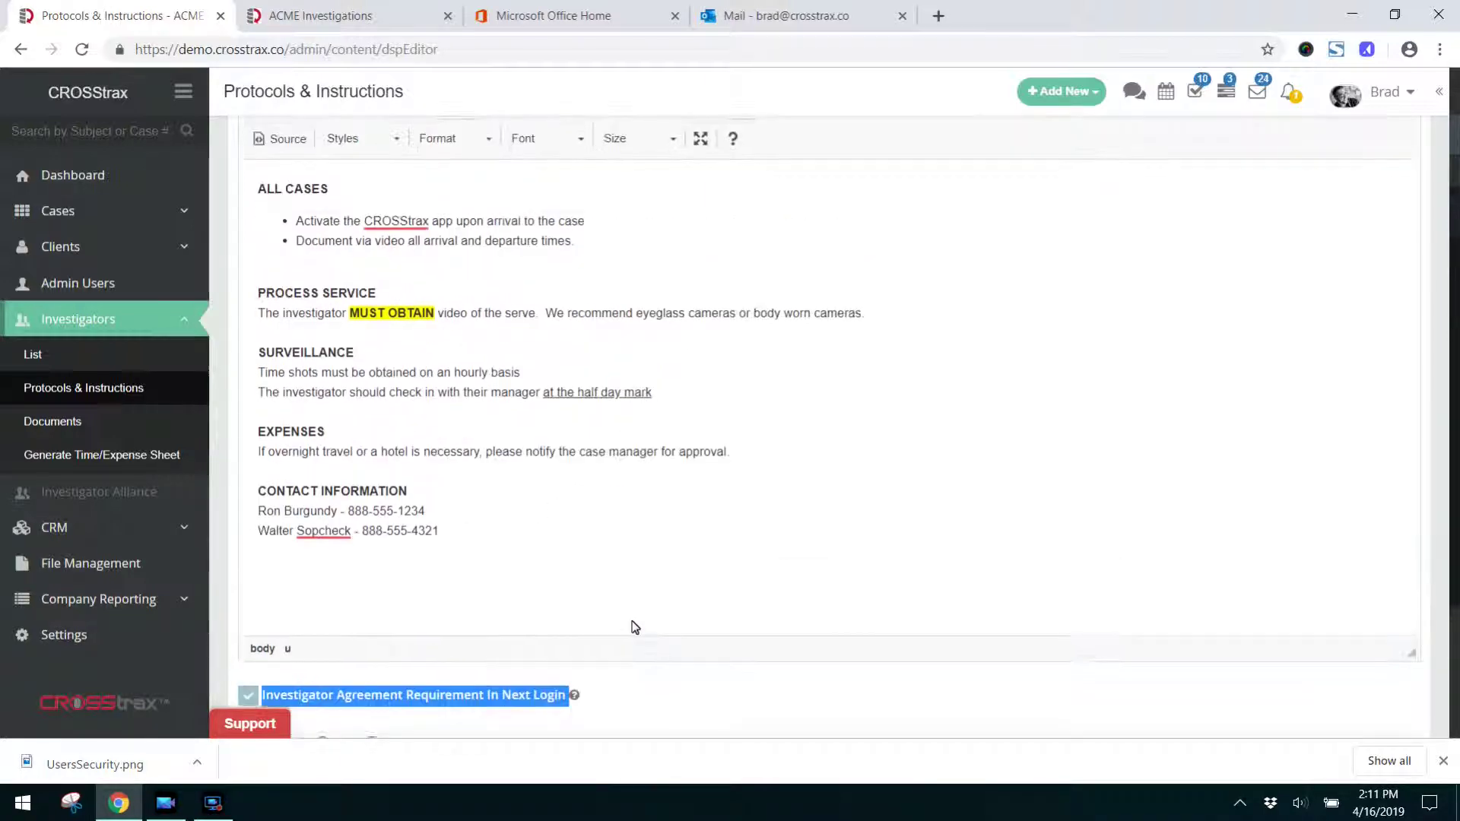
pyautogui.scroll(2, 637, 625)
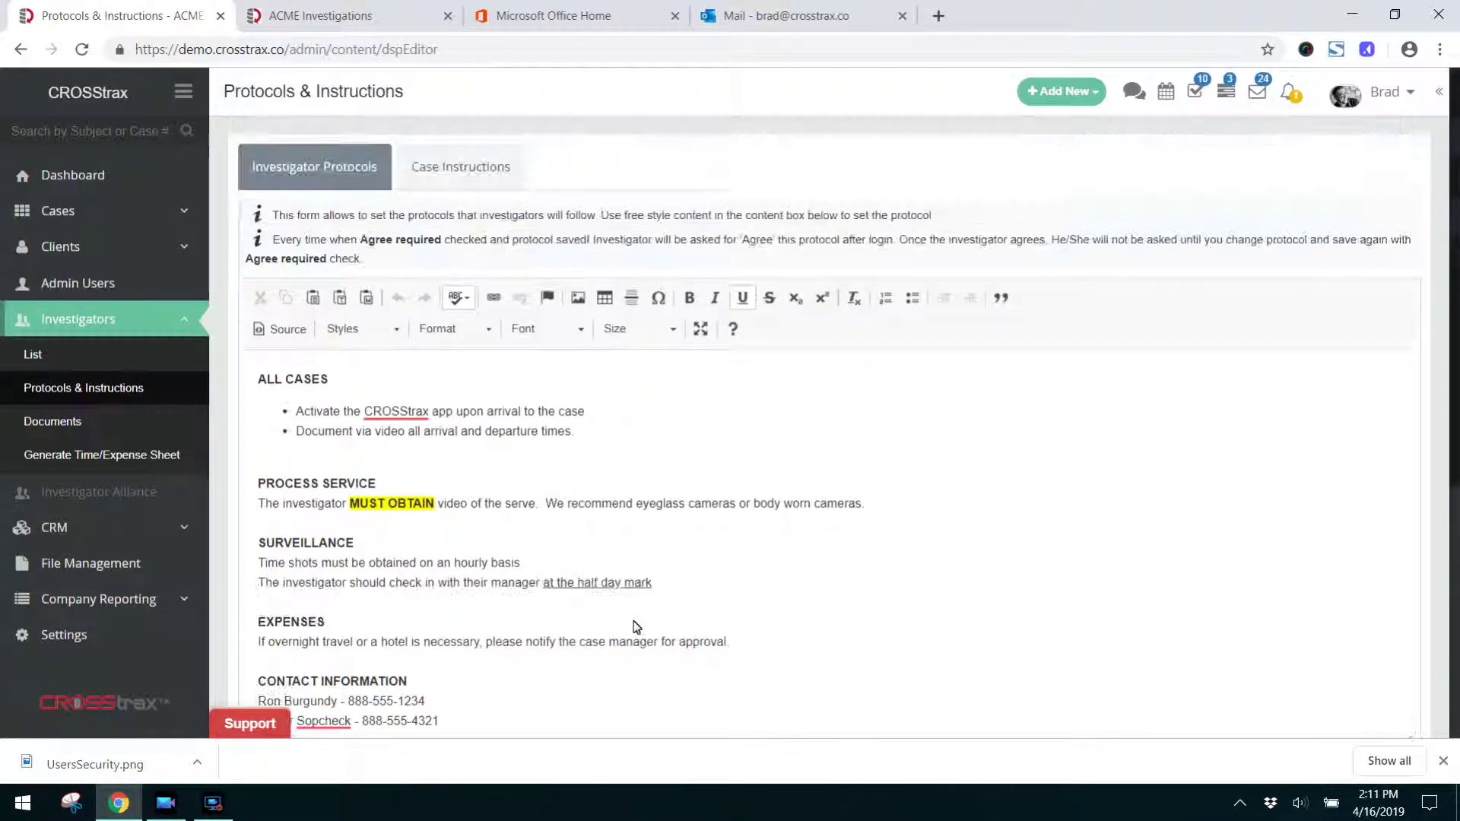
pyautogui.click(682, 585)
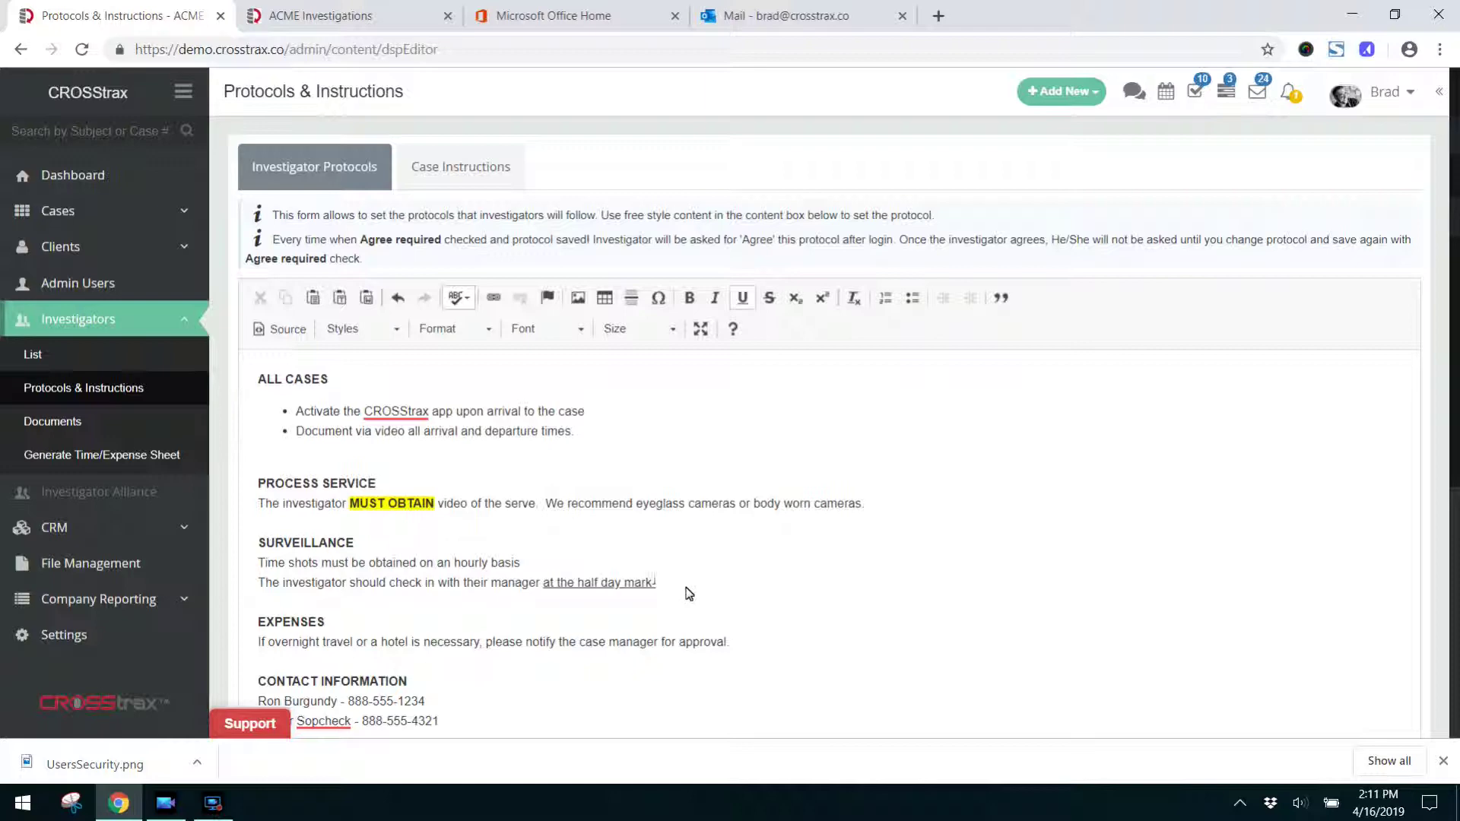
pyautogui.scroll(-4, 687, 590)
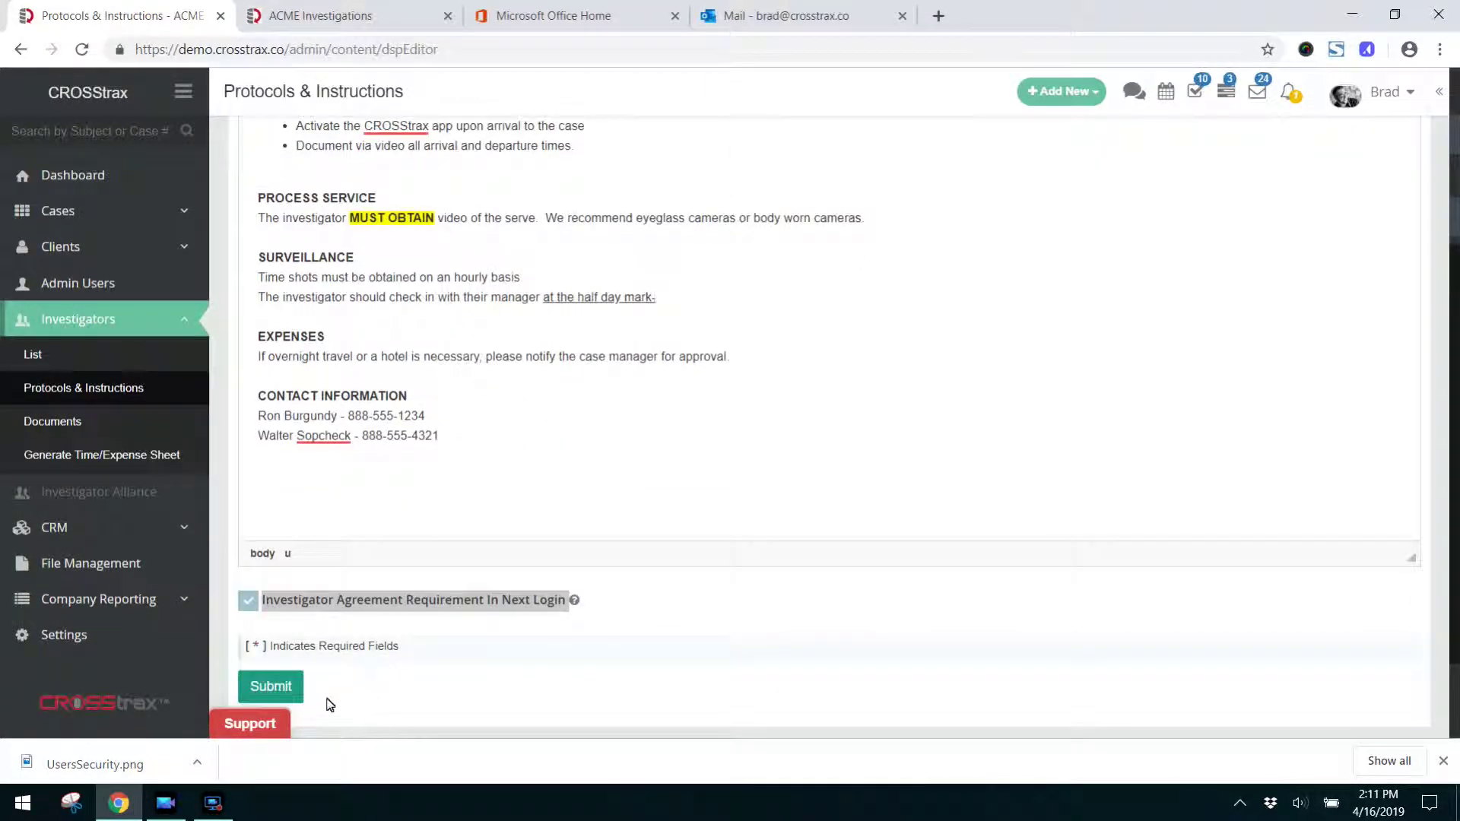
pyautogui.scroll(4, 537, 652)
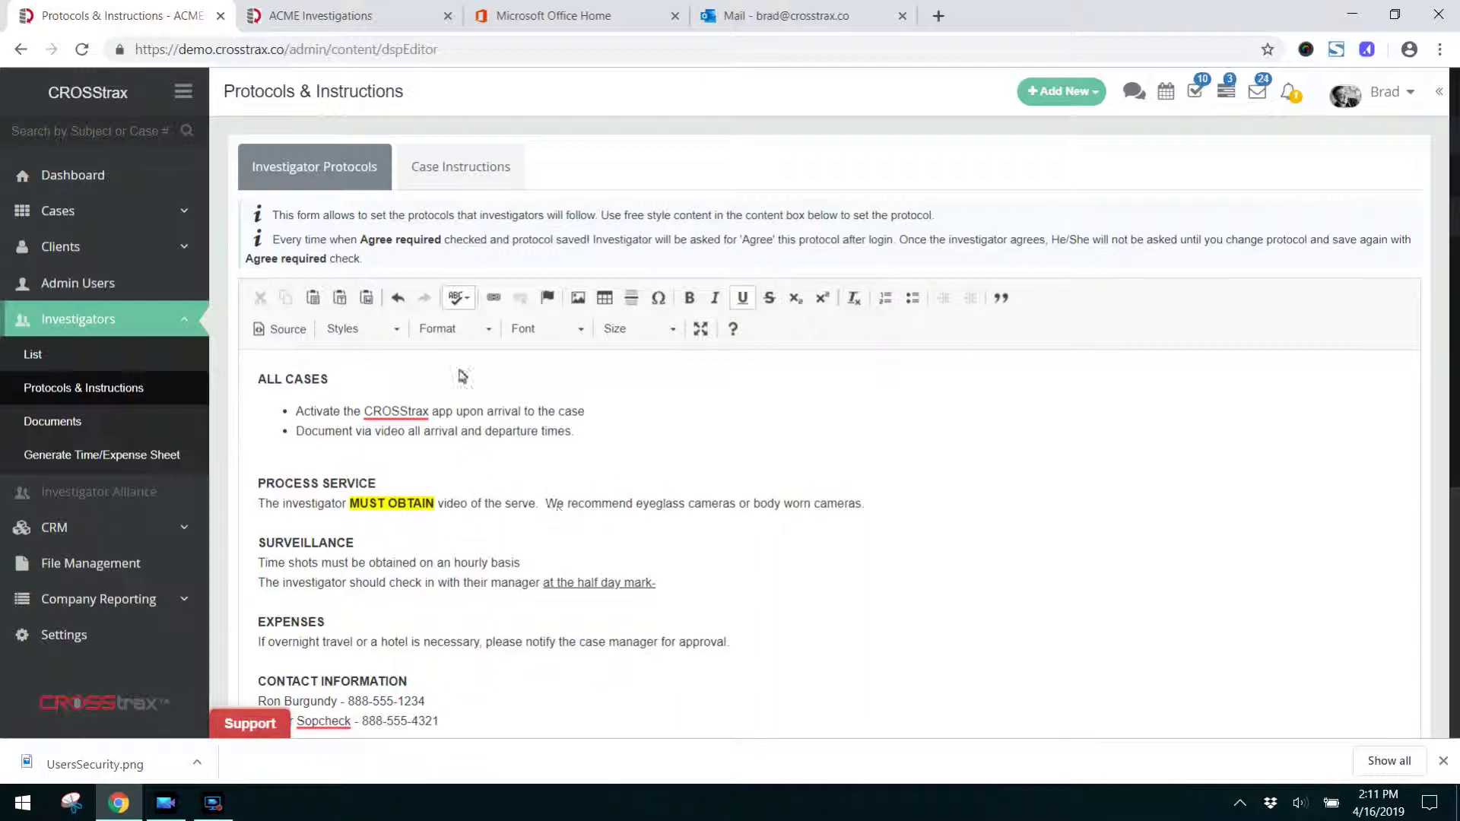
pyautogui.scroll(-5, 394, 482)
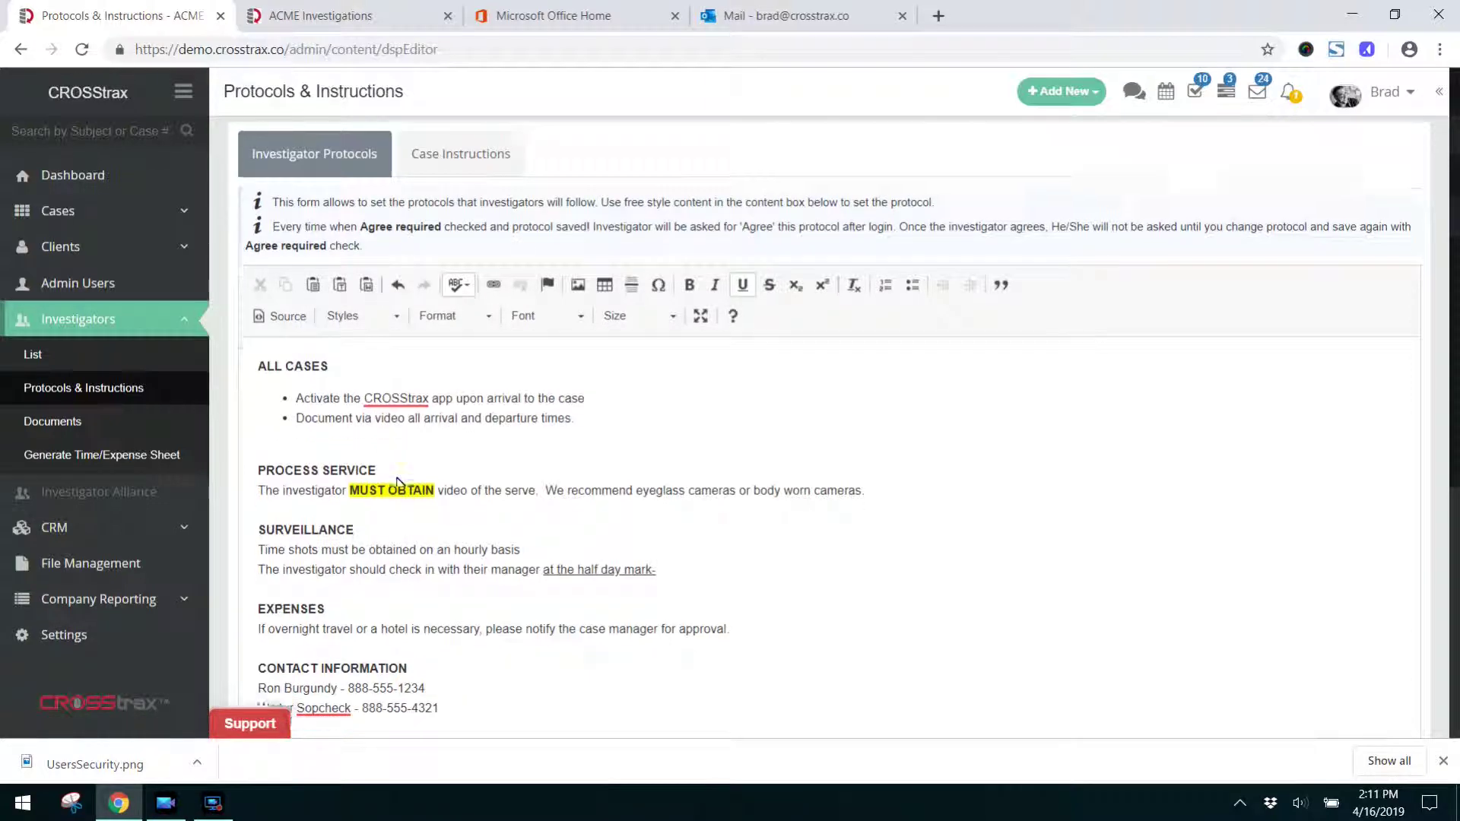
pyautogui.scroll(4, 361, 462)
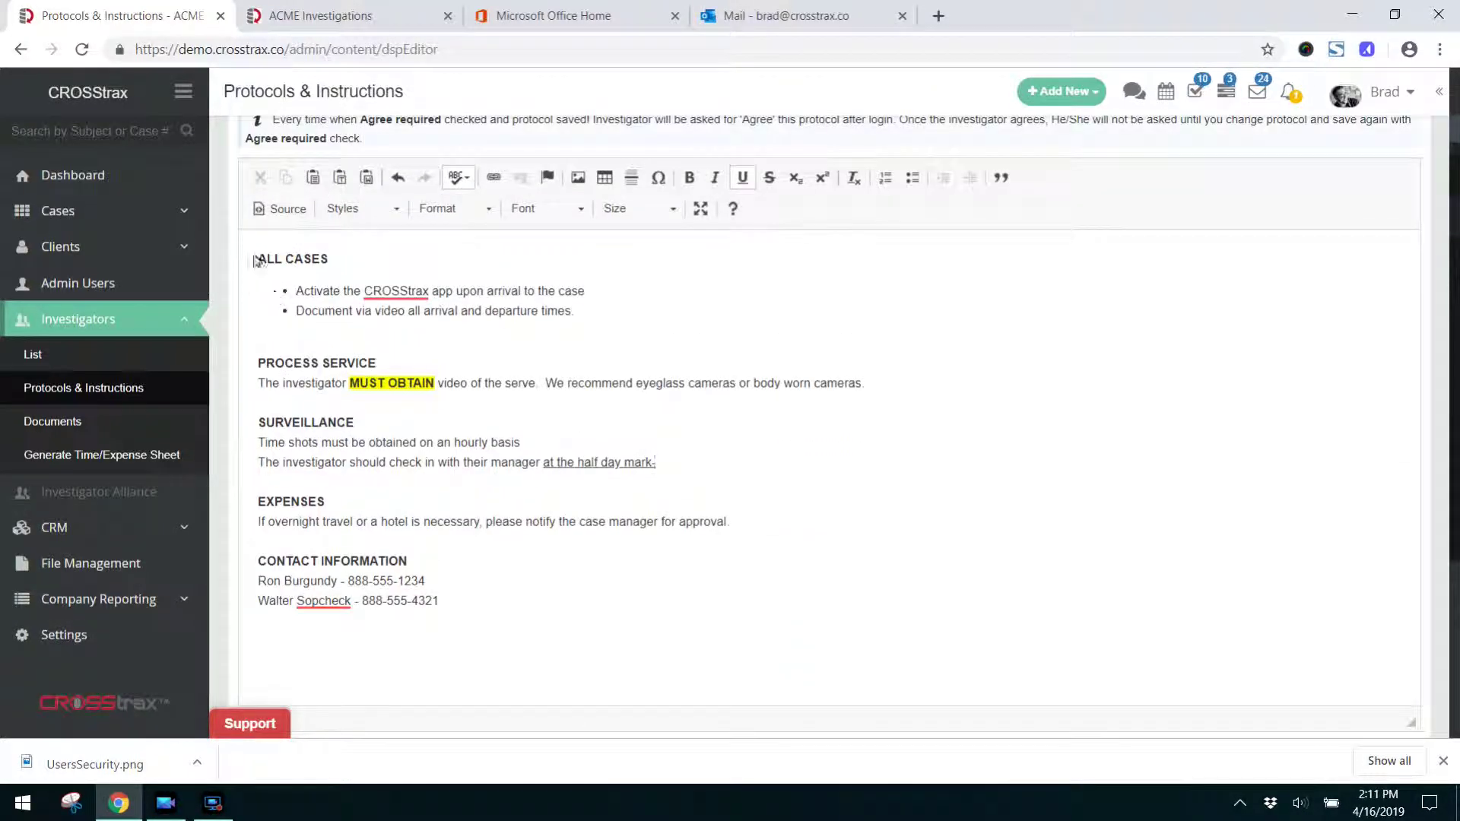
# Submit the investigator protocols with the next-login agreement requirement kept checked
pyautogui.moveTo(258, 259); pyautogui.dragTo(649, 605)
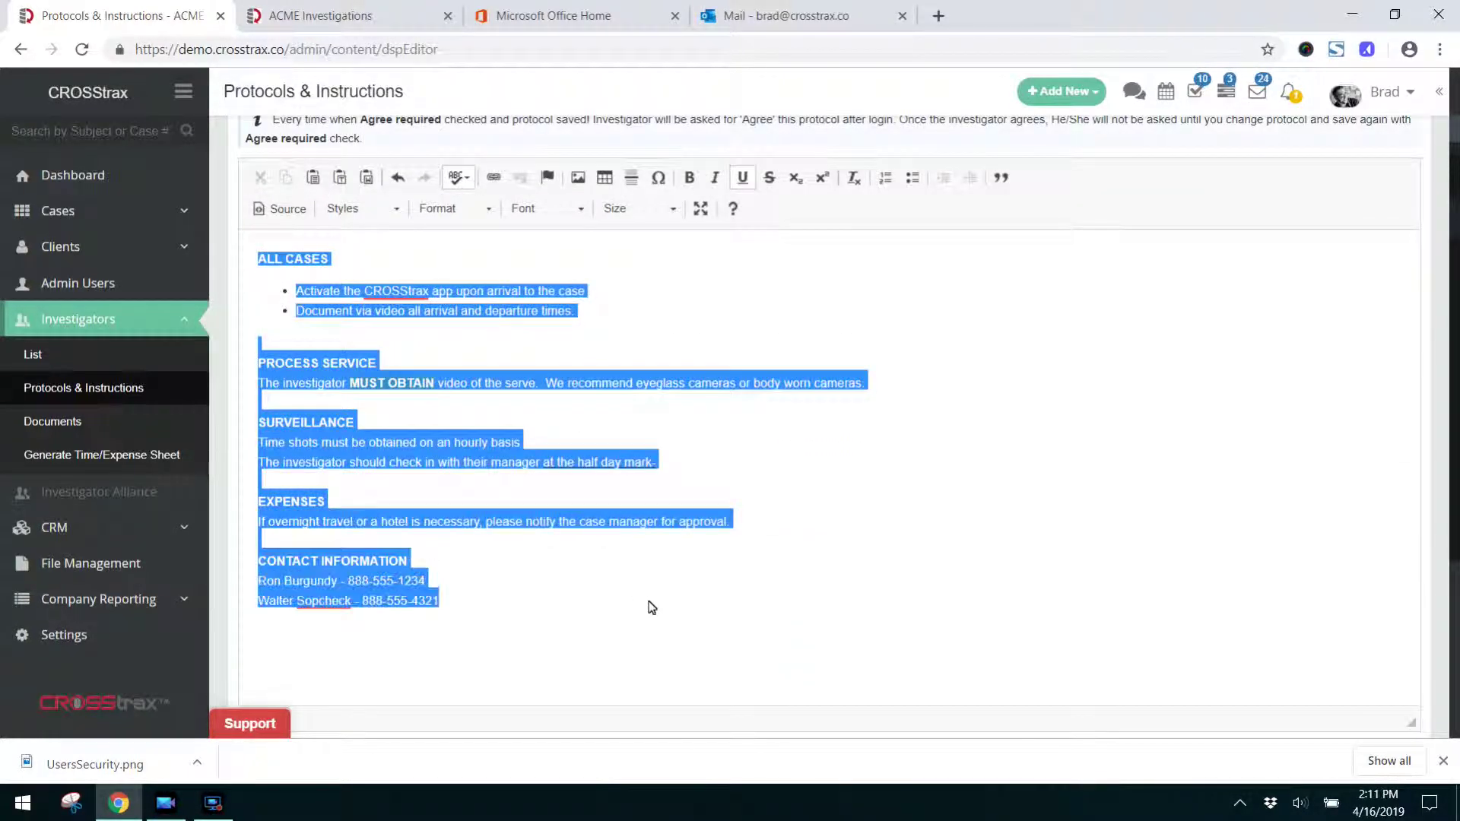
pyautogui.click(1096, 507)
pyautogui.scroll(2, 955, 528)
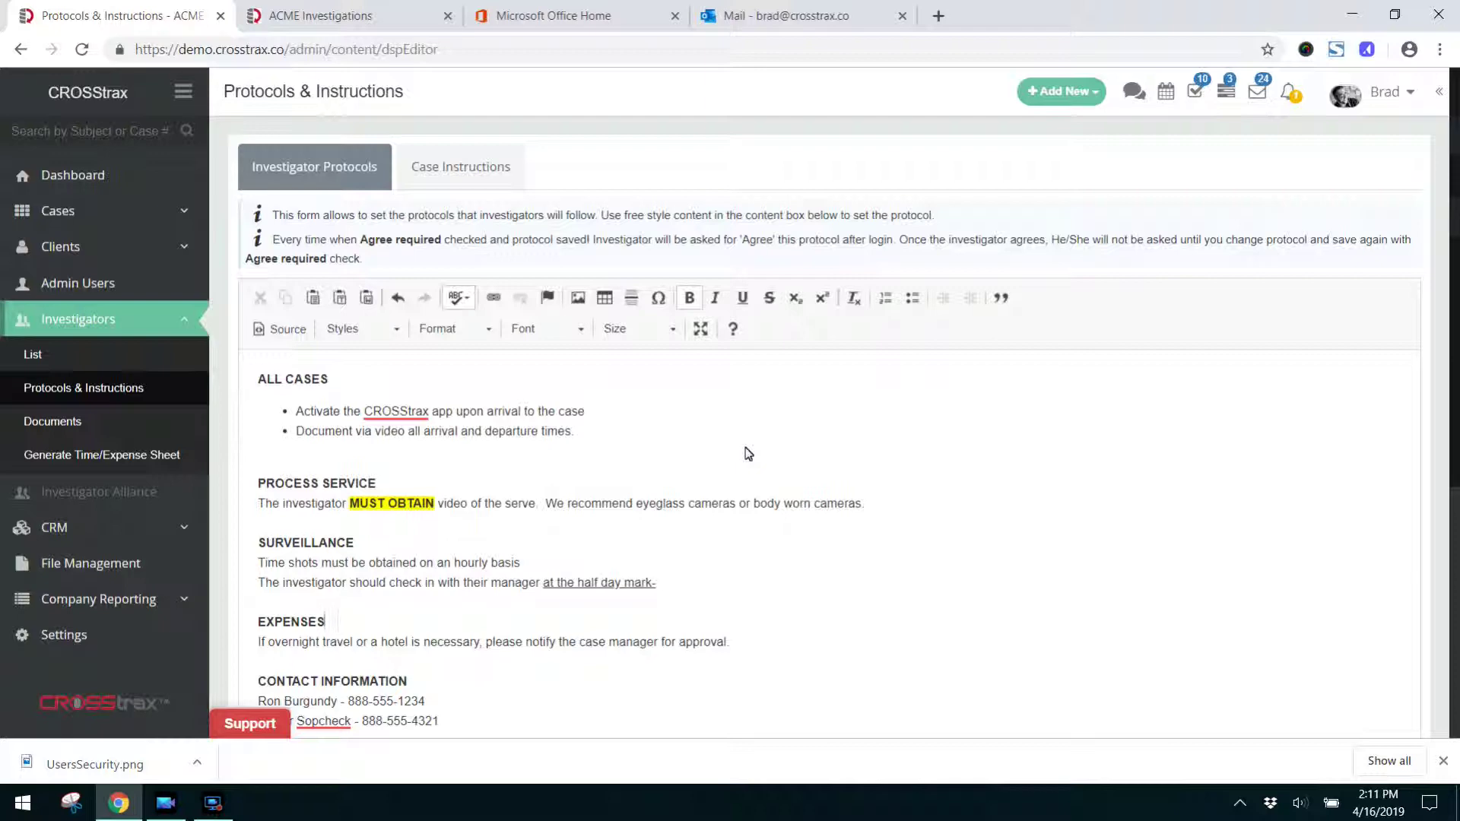
pyautogui.scroll(-3, 749, 454)
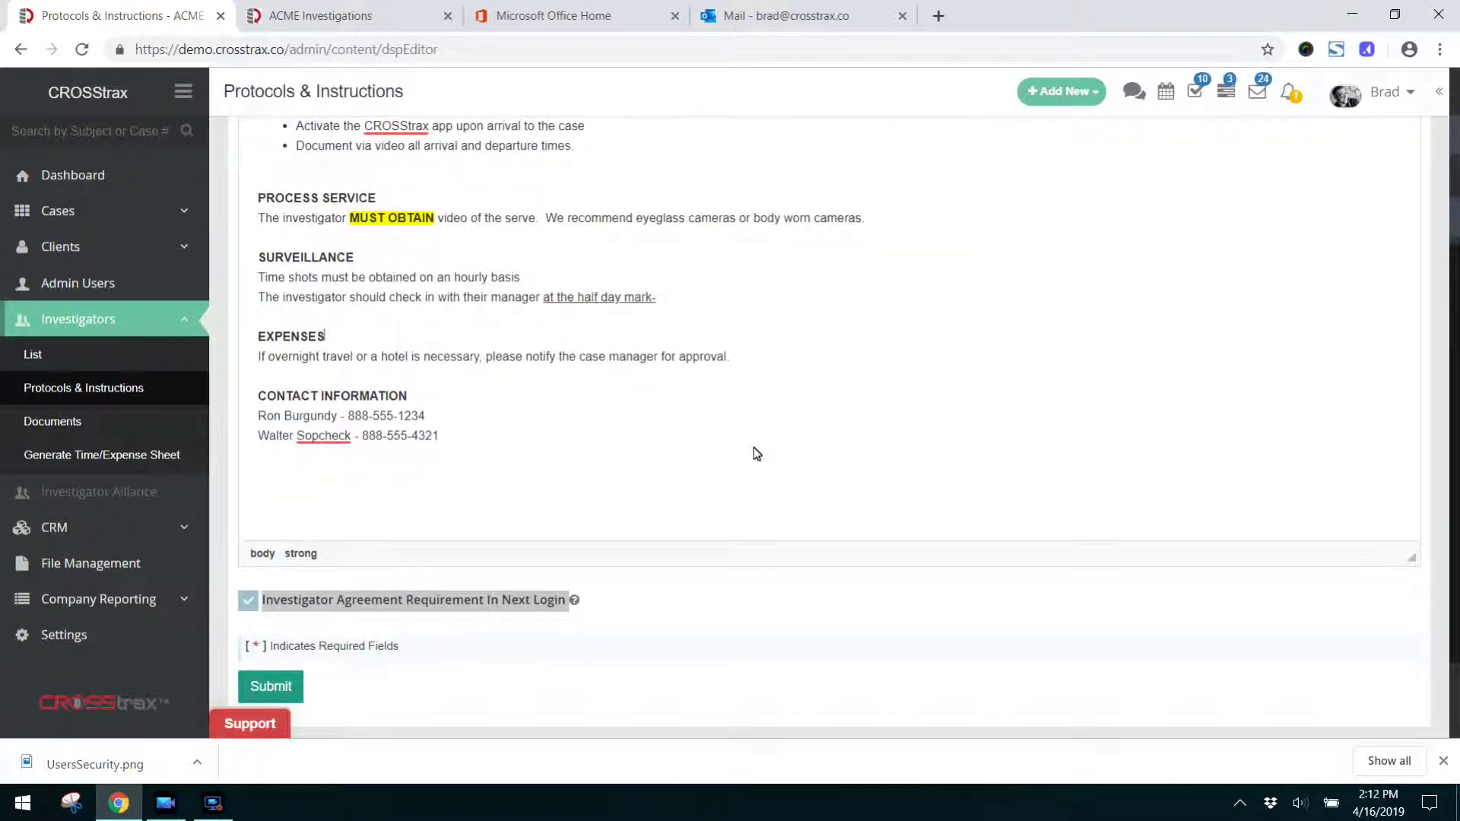
pyautogui.scroll(3, 827, 411)
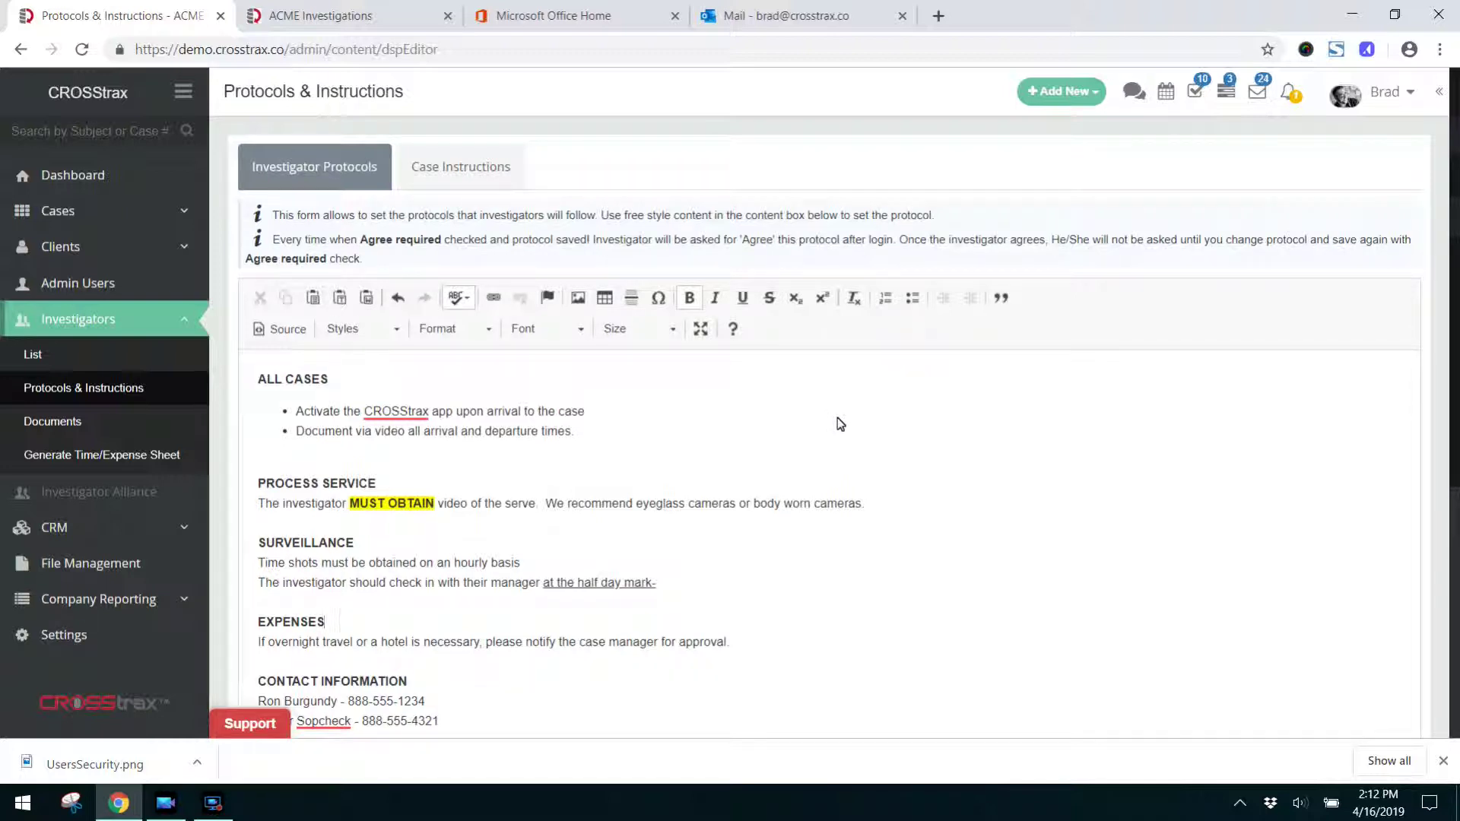
pyautogui.scroll(-4, 840, 424)
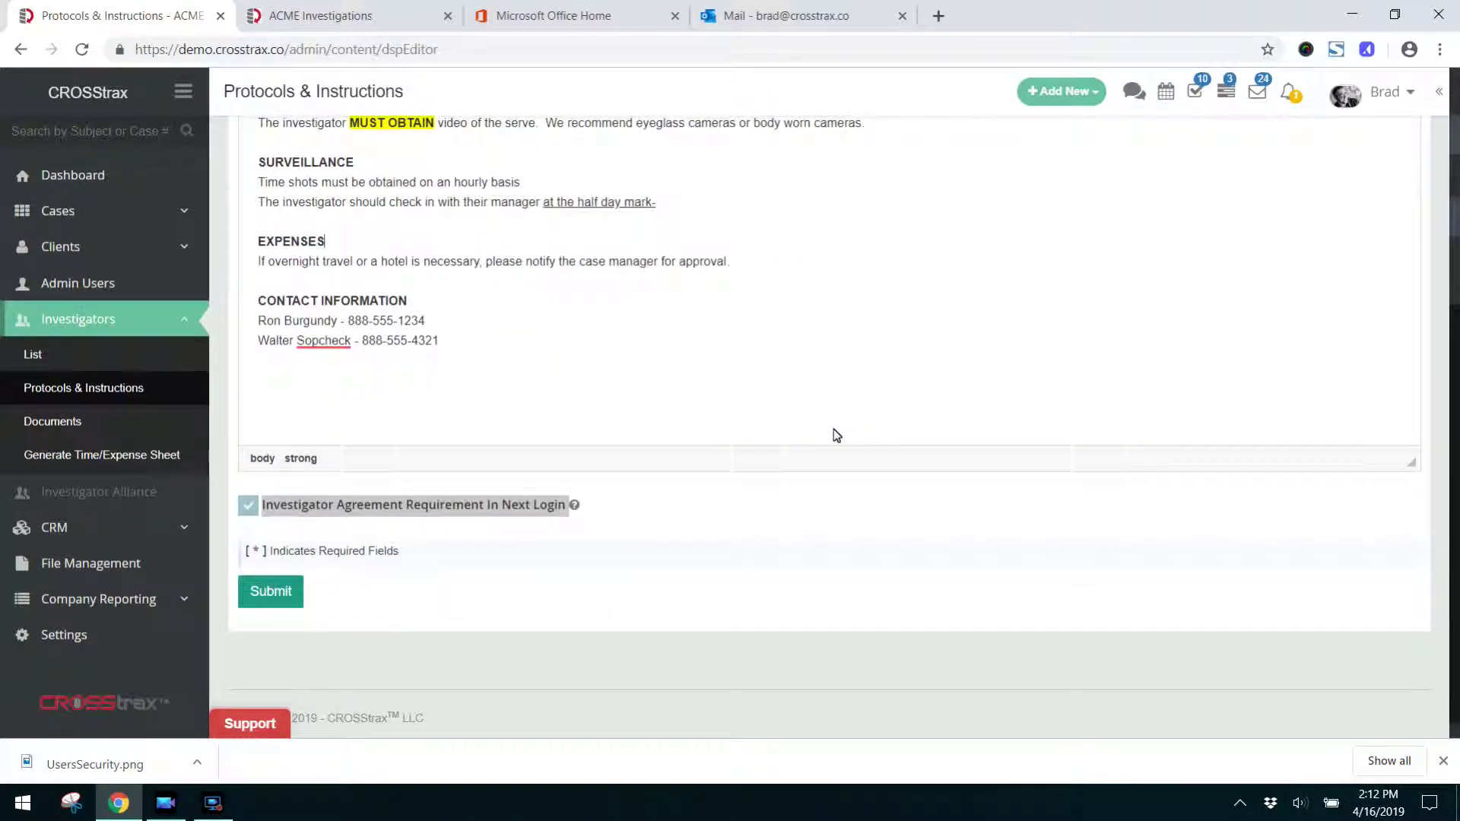
pyautogui.doubleClick(255, 600)
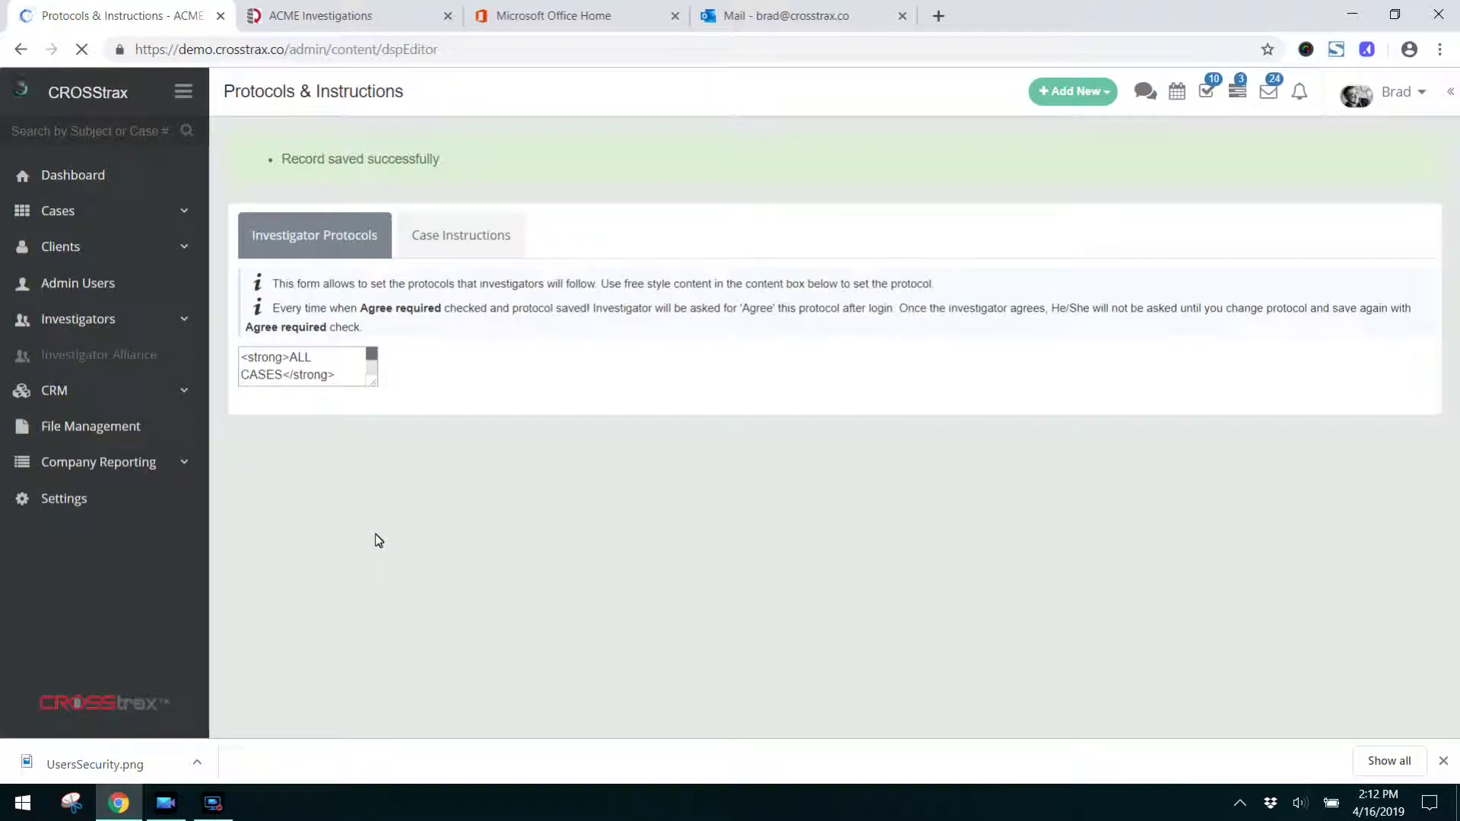
pyautogui.click(342, 15)
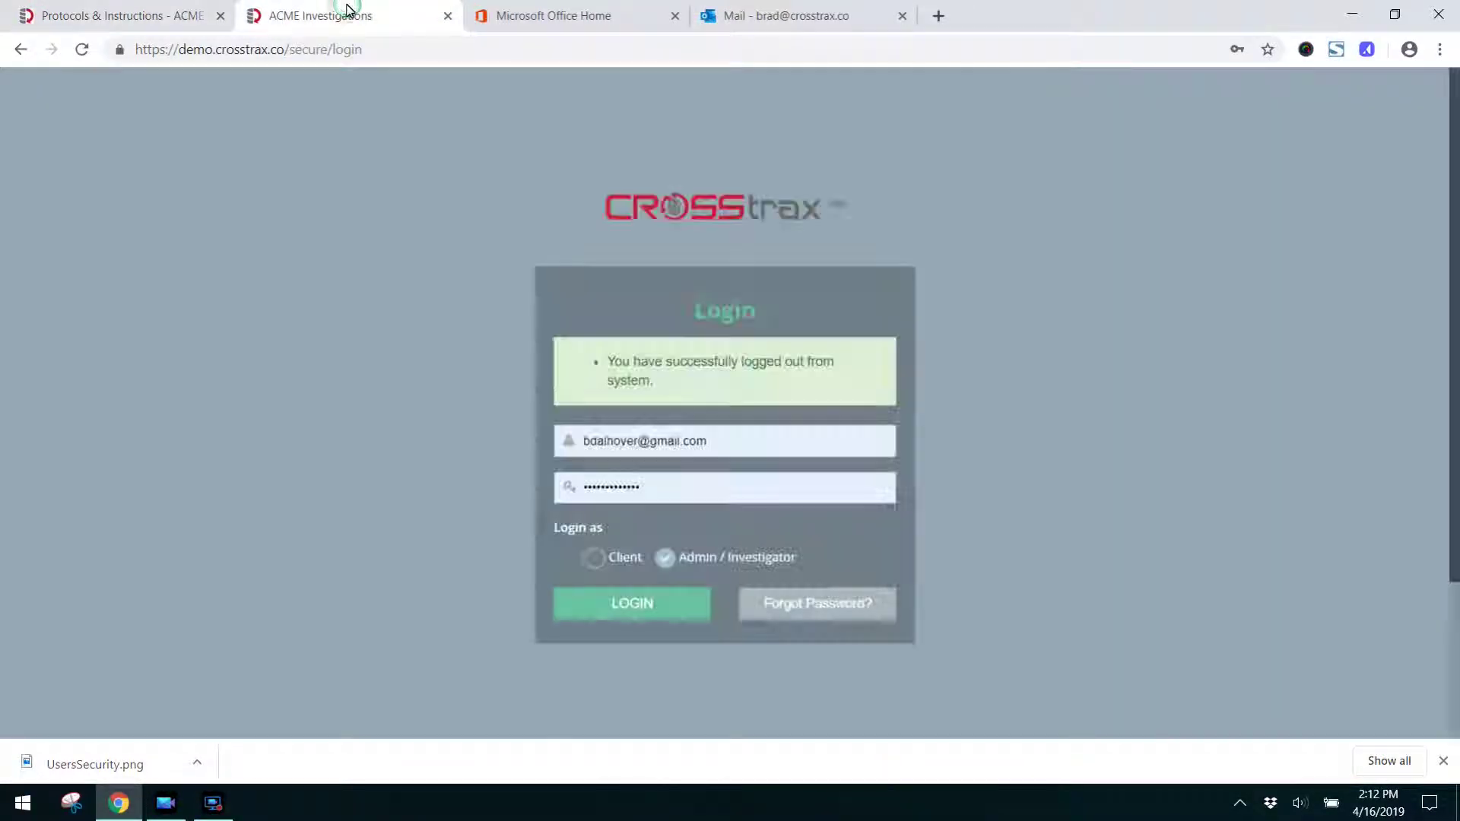
# Log in as the investigator, agree to the protocols updated 04-16-2019, and return to the admin tab
pyautogui.click(646, 603)
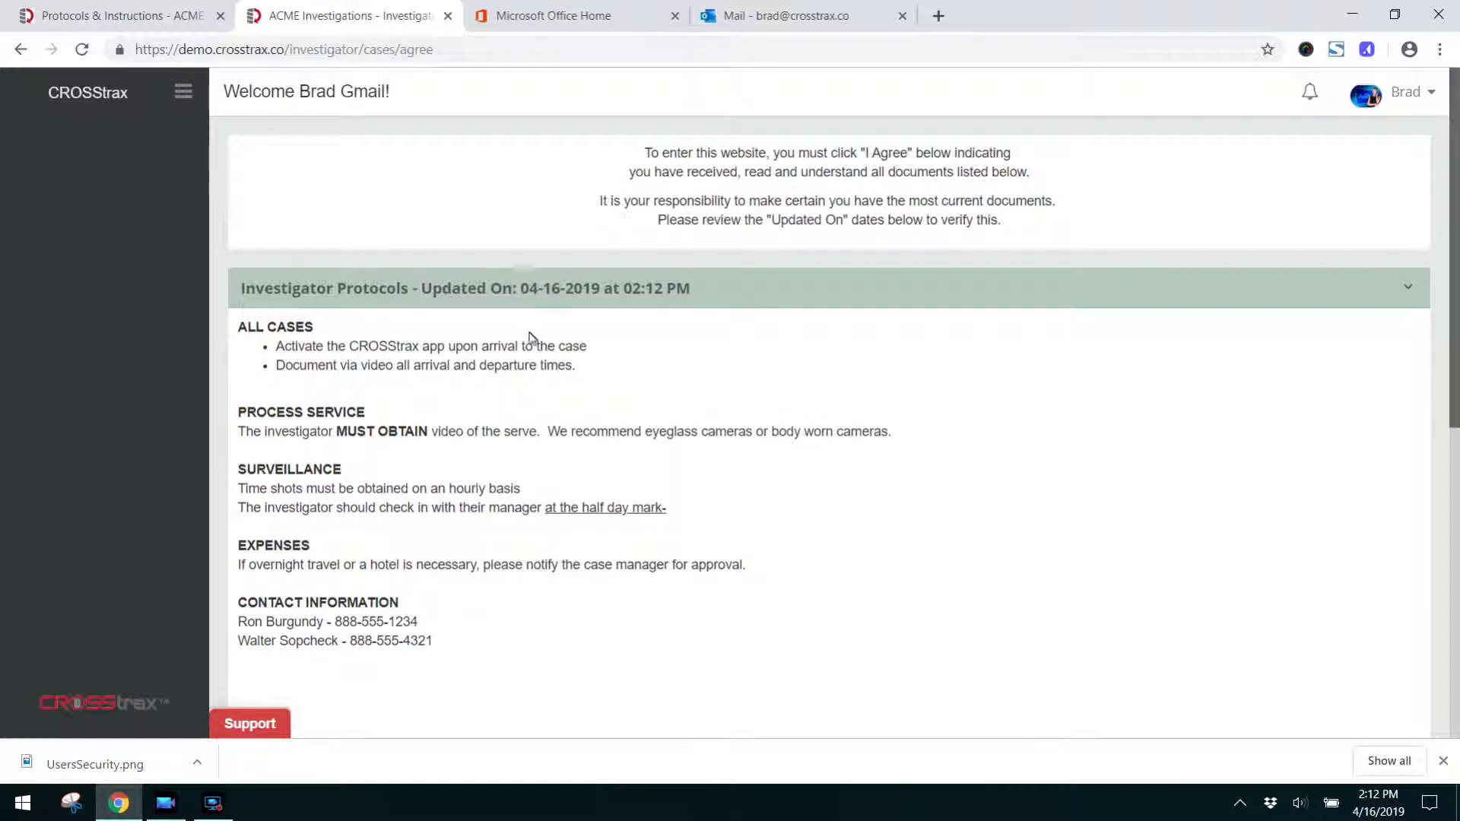
pyautogui.scroll(-6, 533, 345)
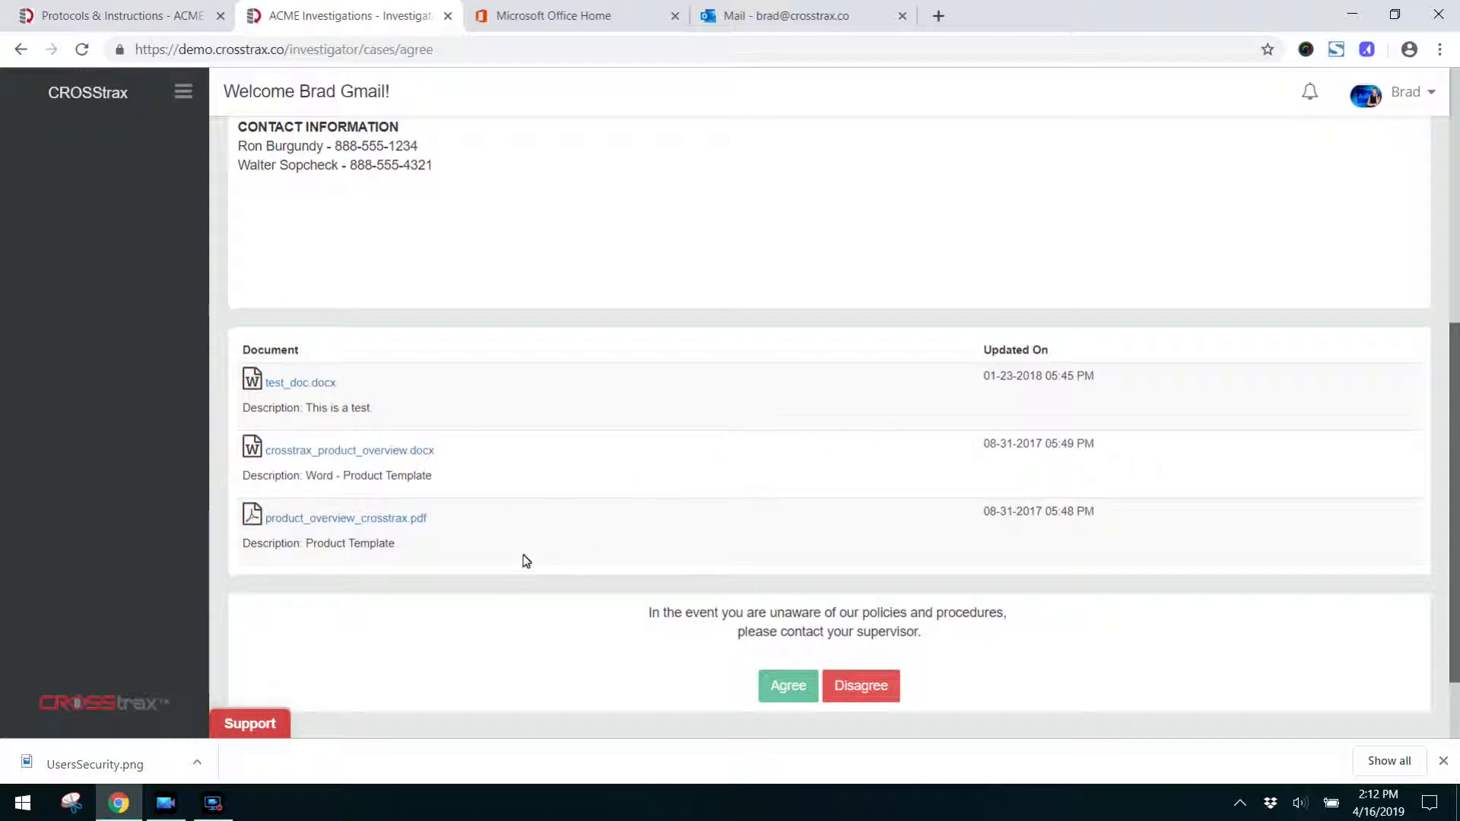
pyautogui.click(764, 693)
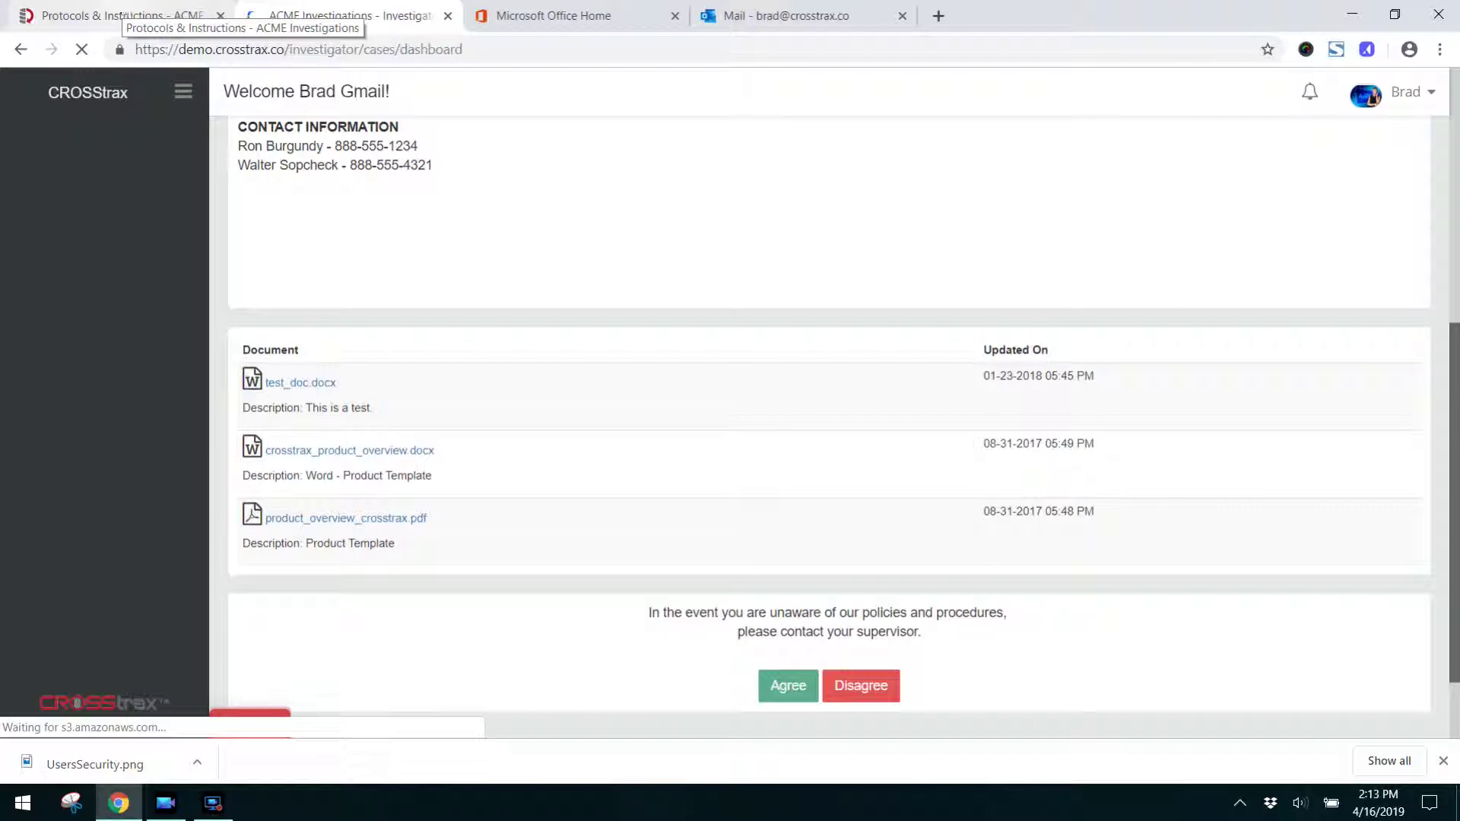
pyautogui.click(124, 11)
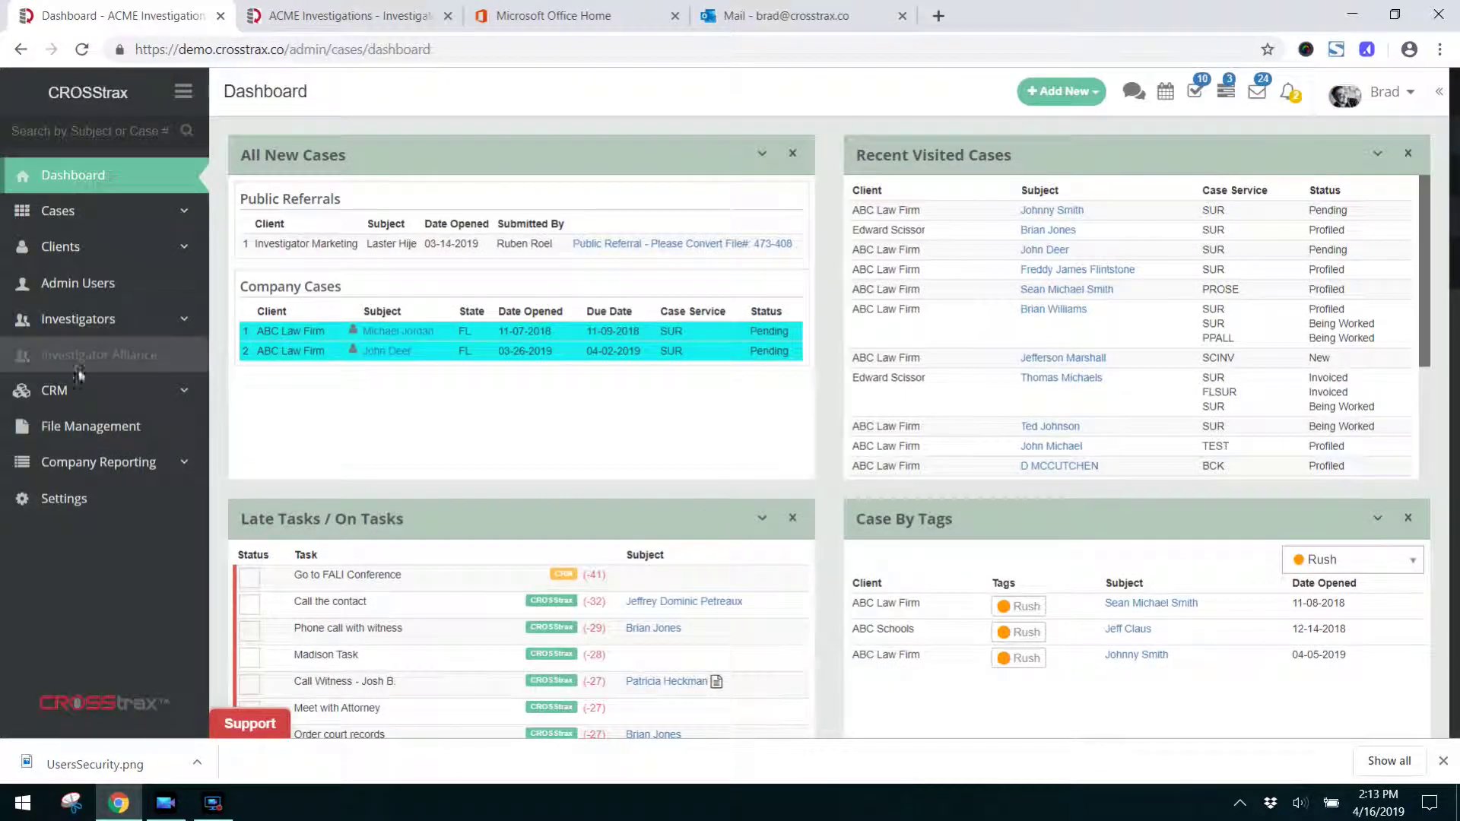
# Expand the Investigators menu and go to the Settings page
pyautogui.click(67, 330)
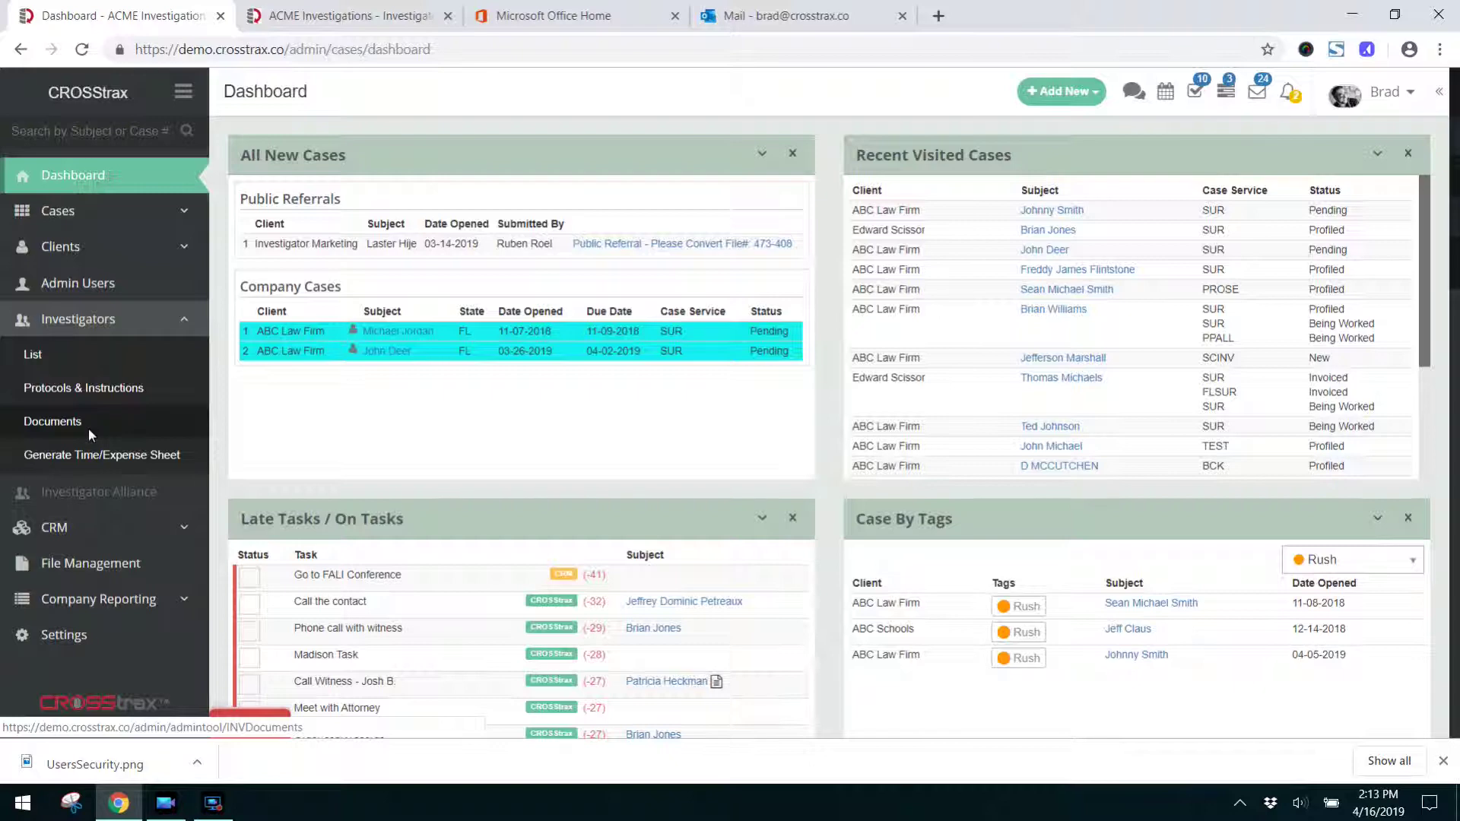
pyautogui.click(70, 636)
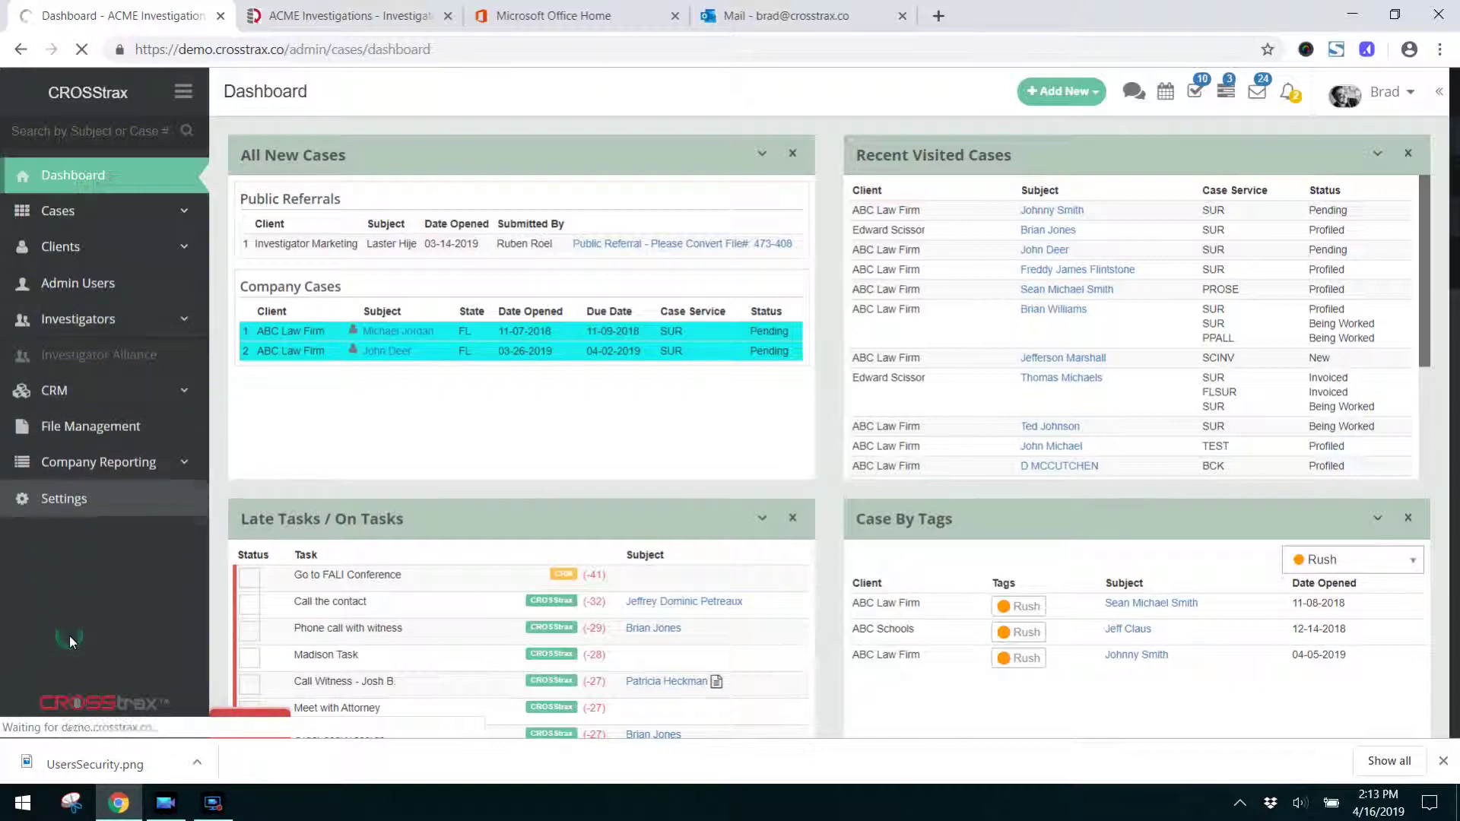